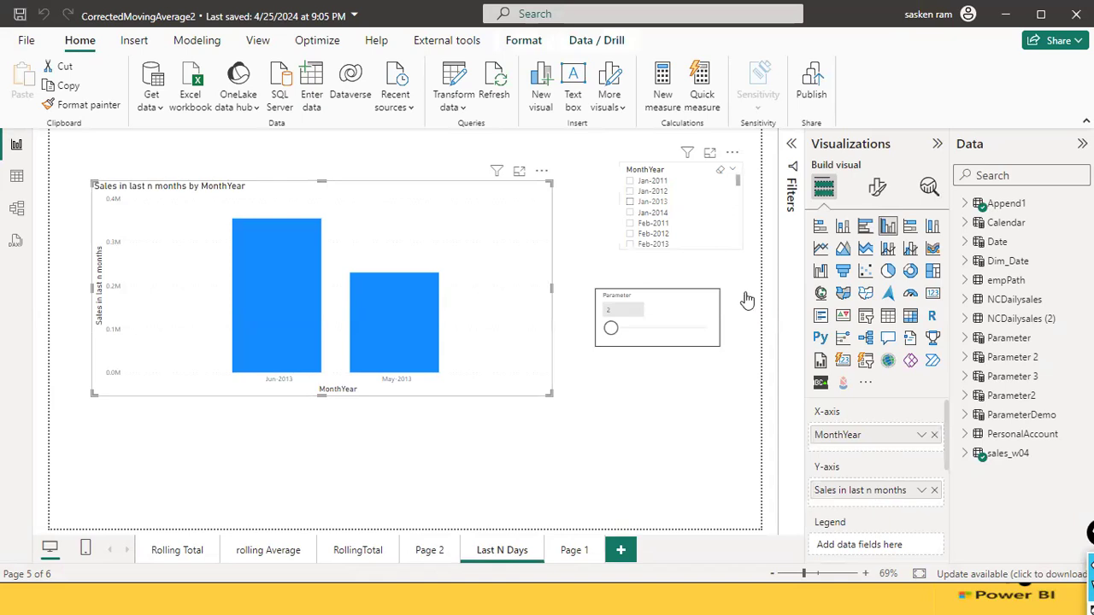
Step: Clear the selection in the MonthYear slicer
left_click(724, 172)
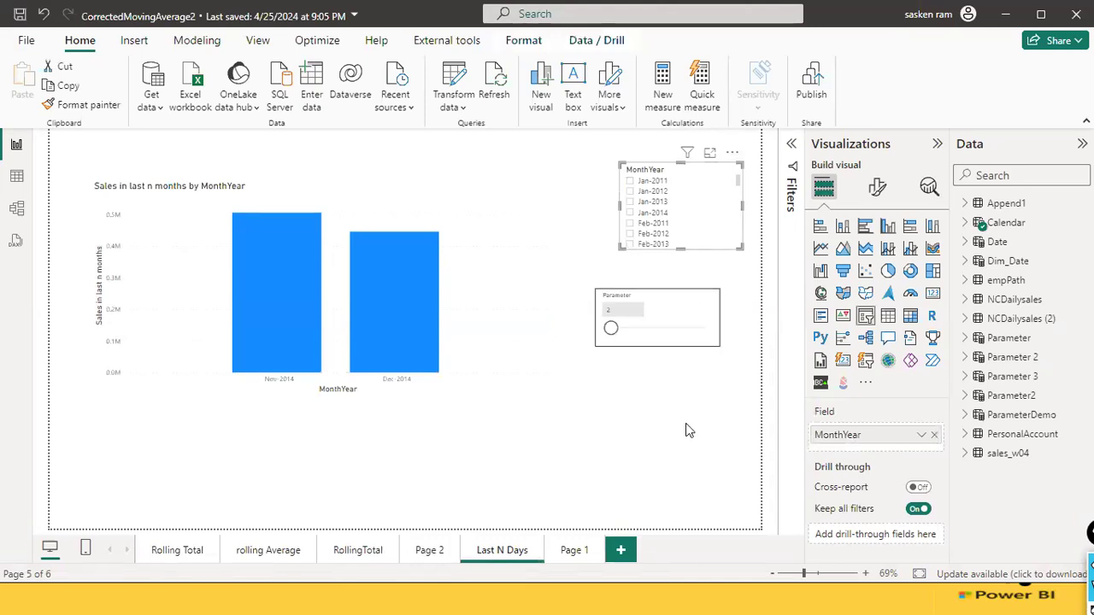
left_click_drag(637, 348, 645, 403)
mouse_move(568, 432)
left_mouse_down()
mouse_move(590, 461)
mouse_move(603, 427)
mouse_move(617, 443)
mouse_move(642, 442)
mouse_move(695, 424)
mouse_move(700, 412)
left_mouse_up()
mouse_move(643, 462)
left_mouse_down()
mouse_move(673, 469)
mouse_move(727, 446)
mouse_move(767, 395)
left_mouse_up()
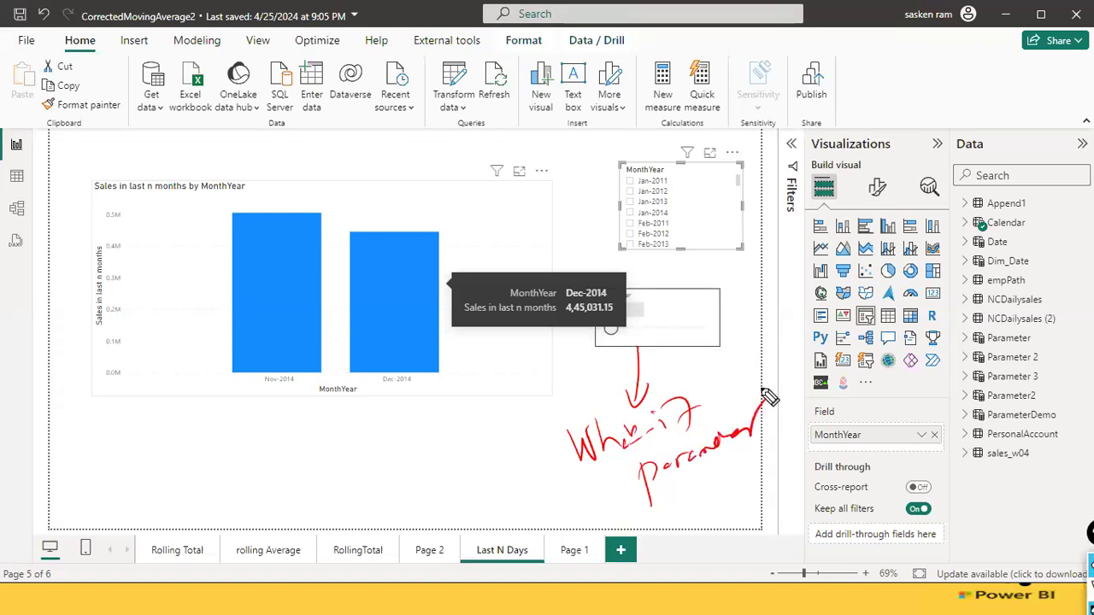
key("Escape")
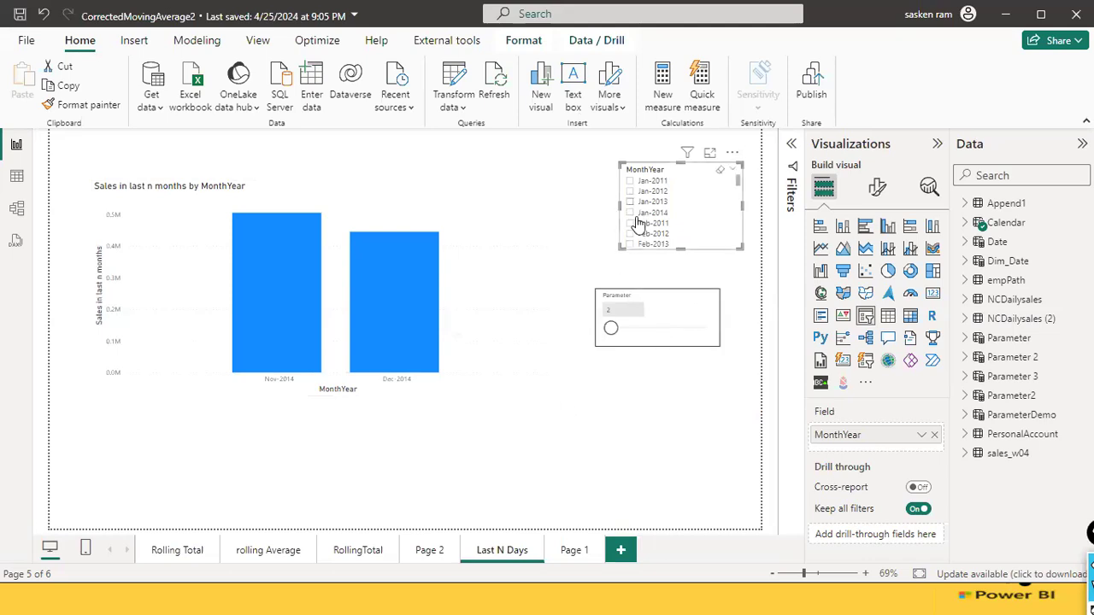
Step: Filter the report page to Jun-2012 in the MonthYear slicer
scroll(637, 227, "down", 5)
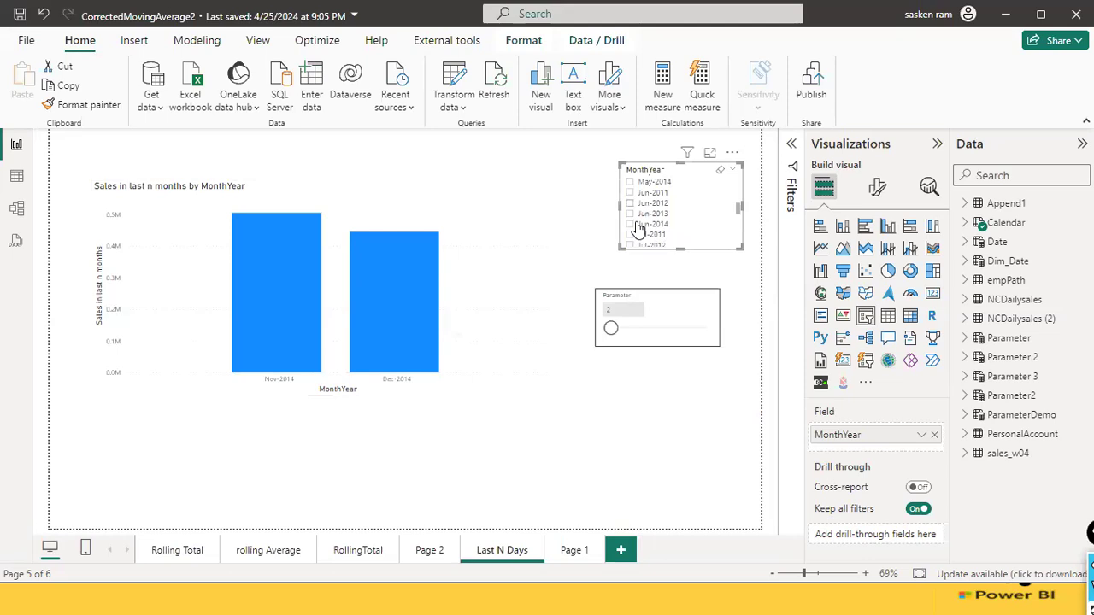
scroll(637, 228, "down", 5)
scroll(637, 228, "up", 4)
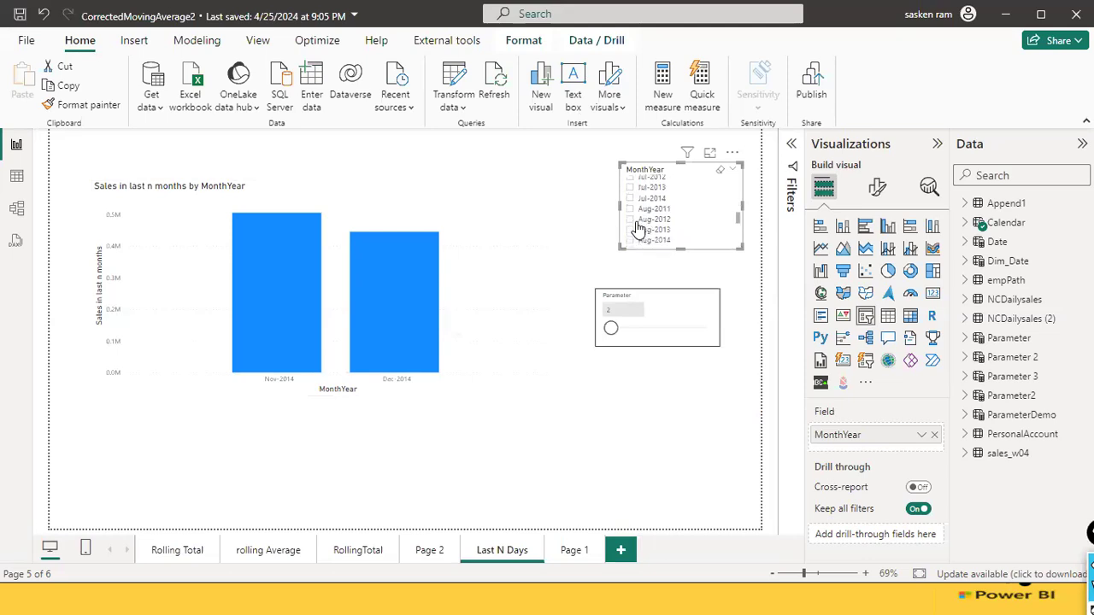
scroll(637, 227, "down", 1)
scroll(637, 227, "up", 1)
scroll(636, 228, "up", 2)
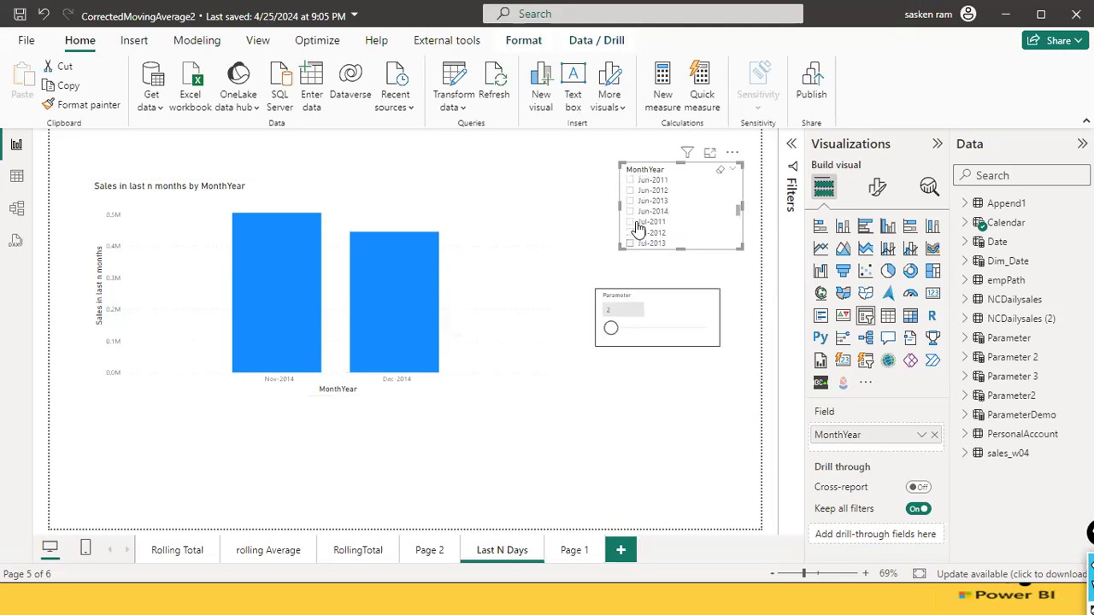
scroll(637, 228, "up", 2)
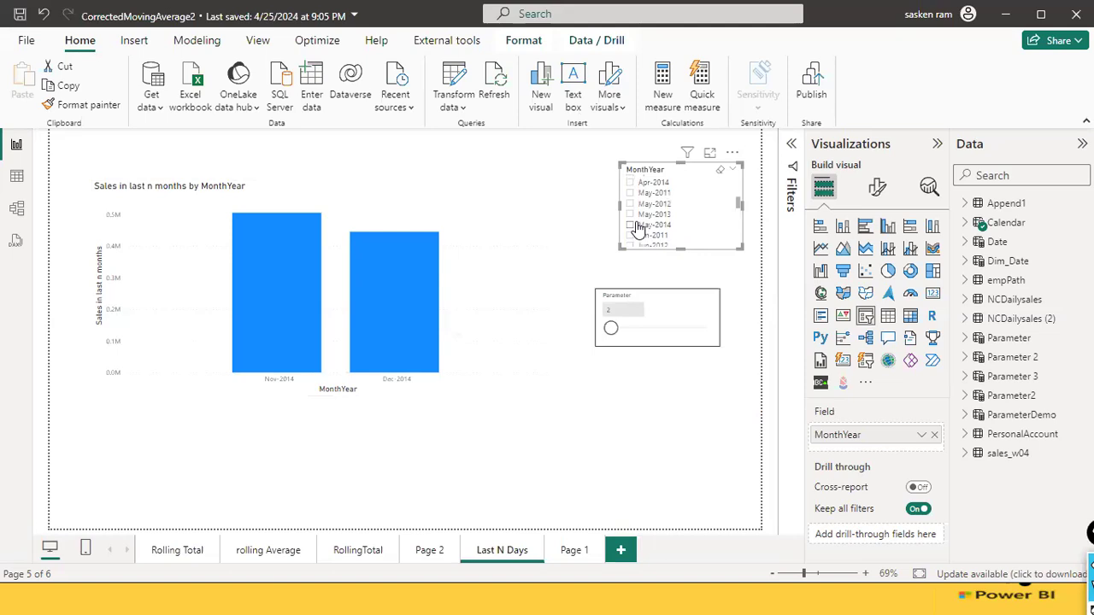
scroll(637, 227, "down", 2)
left_click(630, 191)
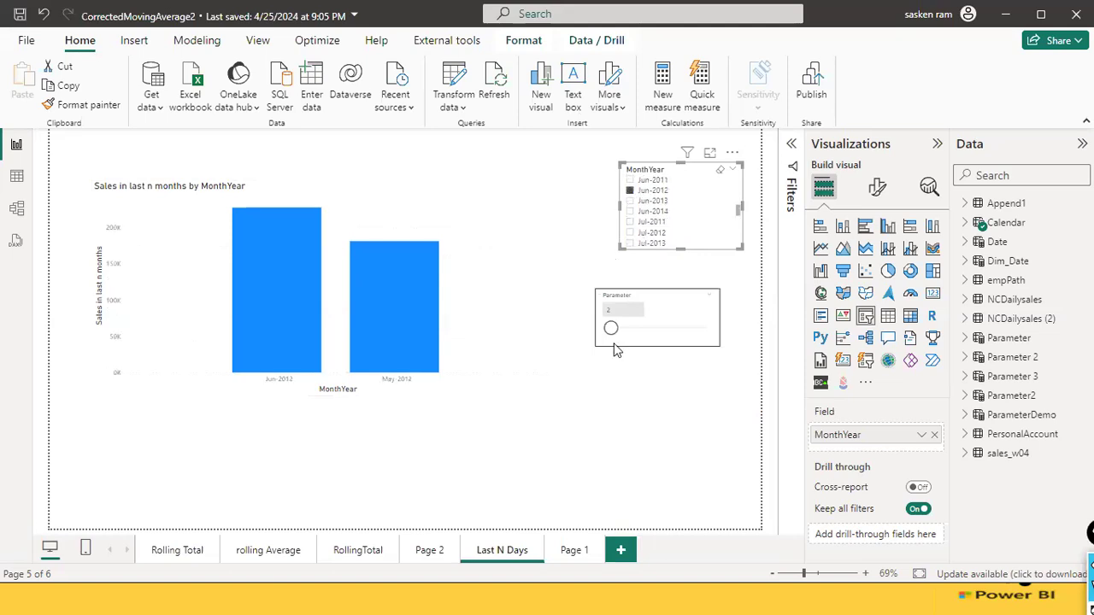
Step: Set the Parameter slicer to 4 so the chart covers the last four months
left_click(622, 309)
left_click_drag(621, 308, 588, 303)
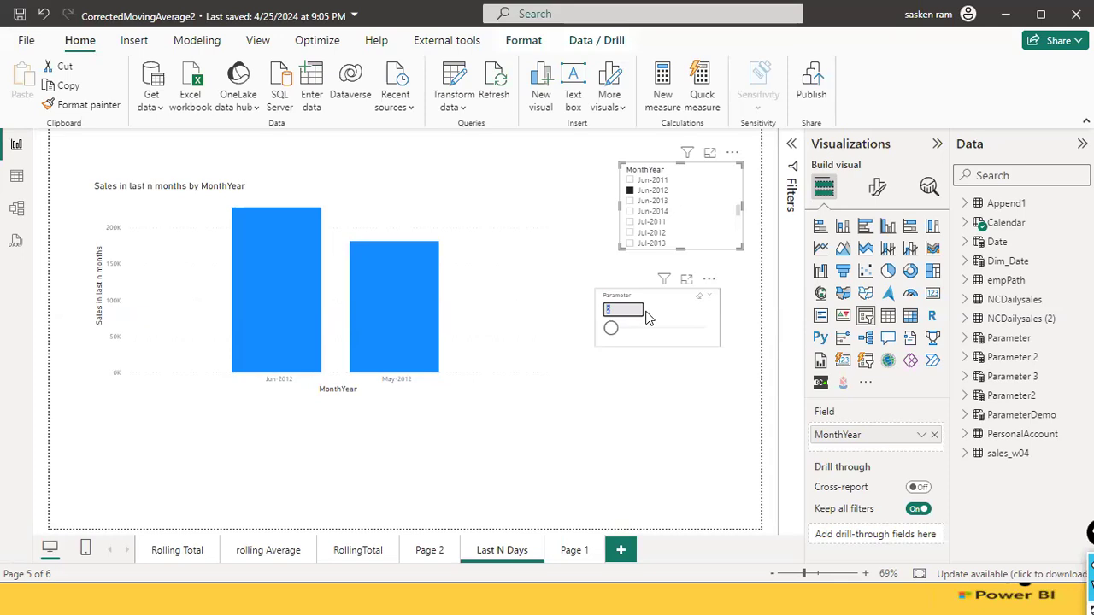
left_click(612, 334)
left_click_drag(616, 336, 621, 335)
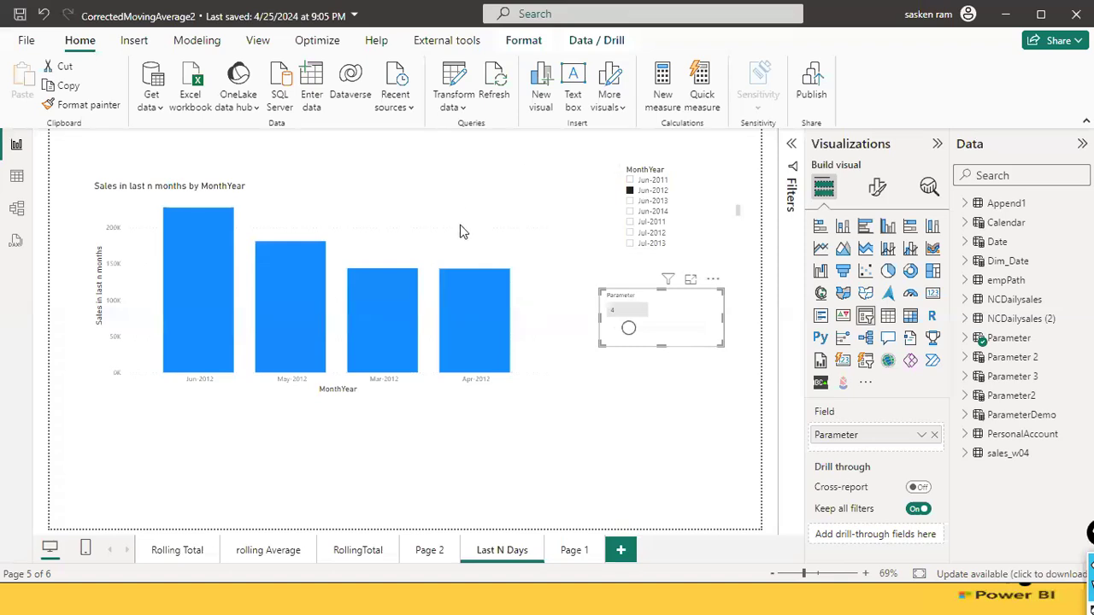
left_click(627, 309)
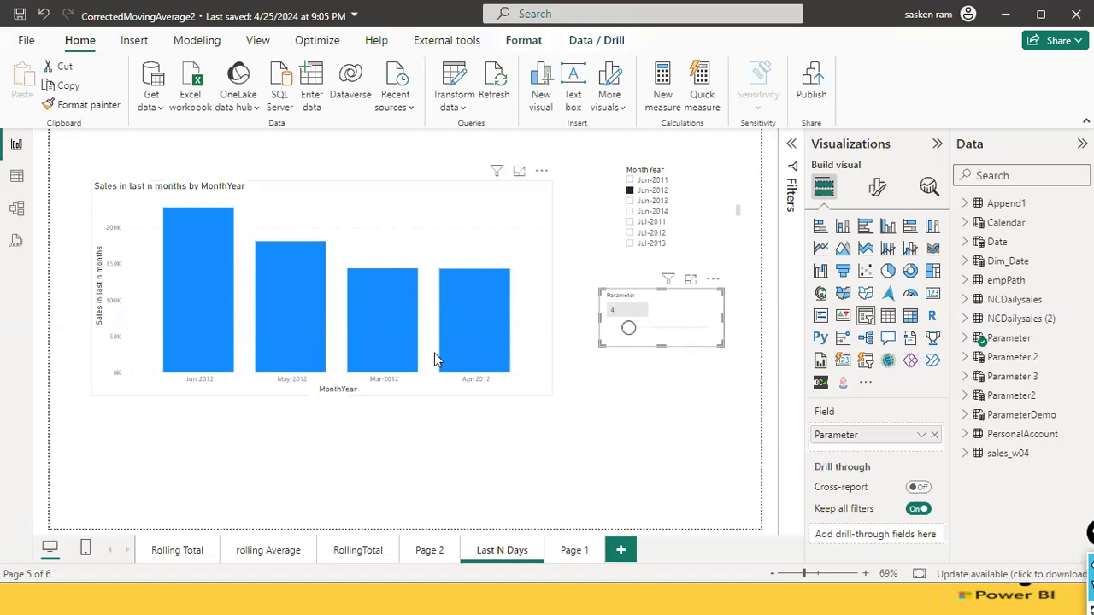
left_click(618, 313)
Step: Set the Parameter slicer to 6 and back to 2, and filter the MonthYear slicer to Jun-2011
mouse_move(223, 228)
mouse_move(194, 346)
left_click_drag(628, 328, 642, 329)
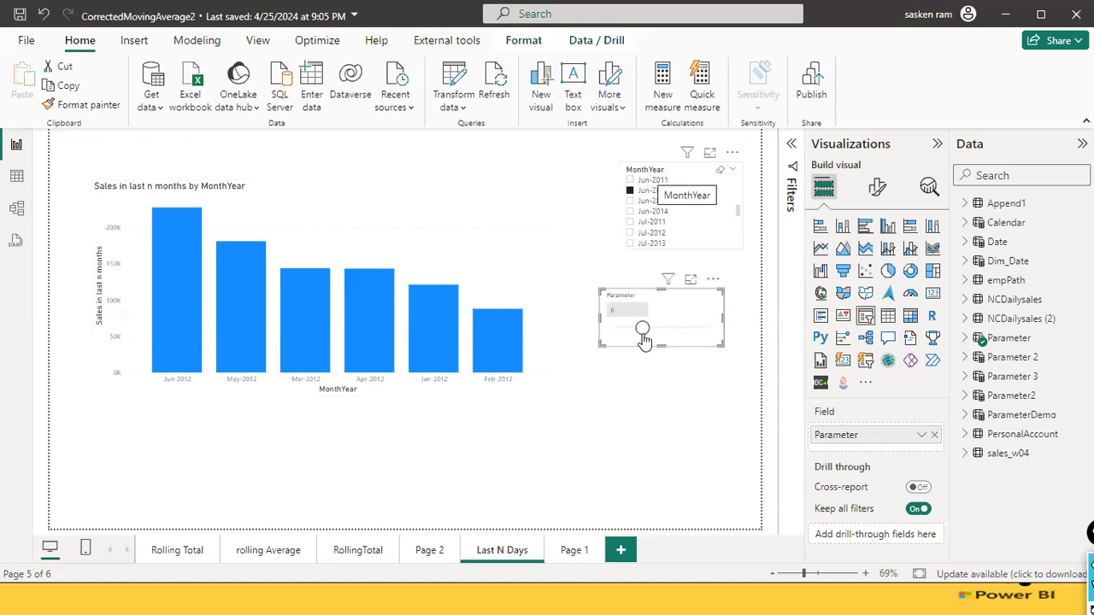
left_click_drag(642, 329, 592, 336)
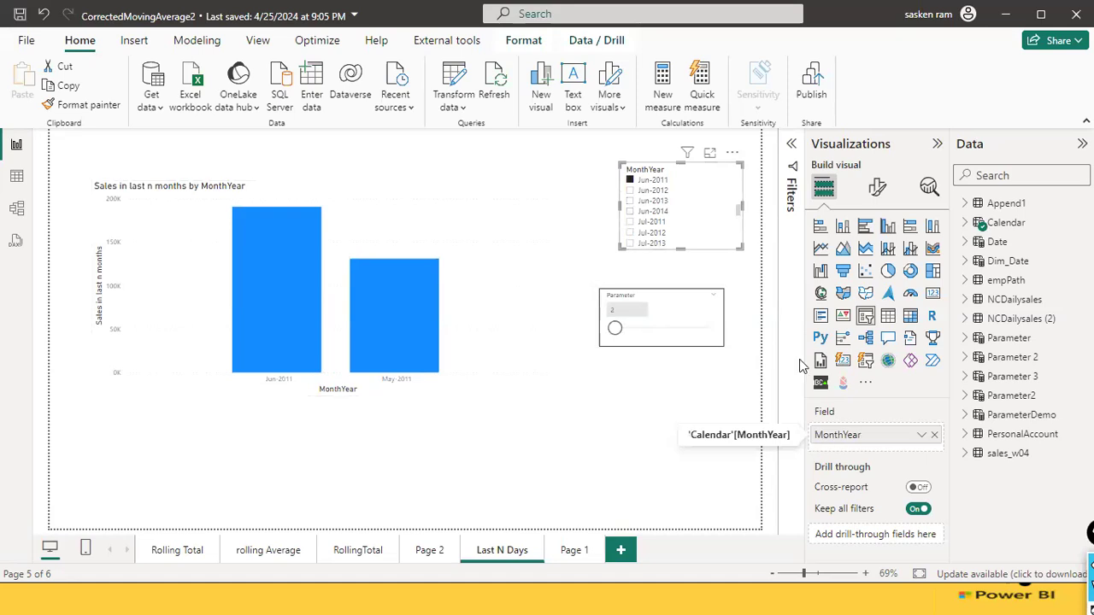
Step: Show the Calendar table's data and select its MonthYear column
left_click(17, 176)
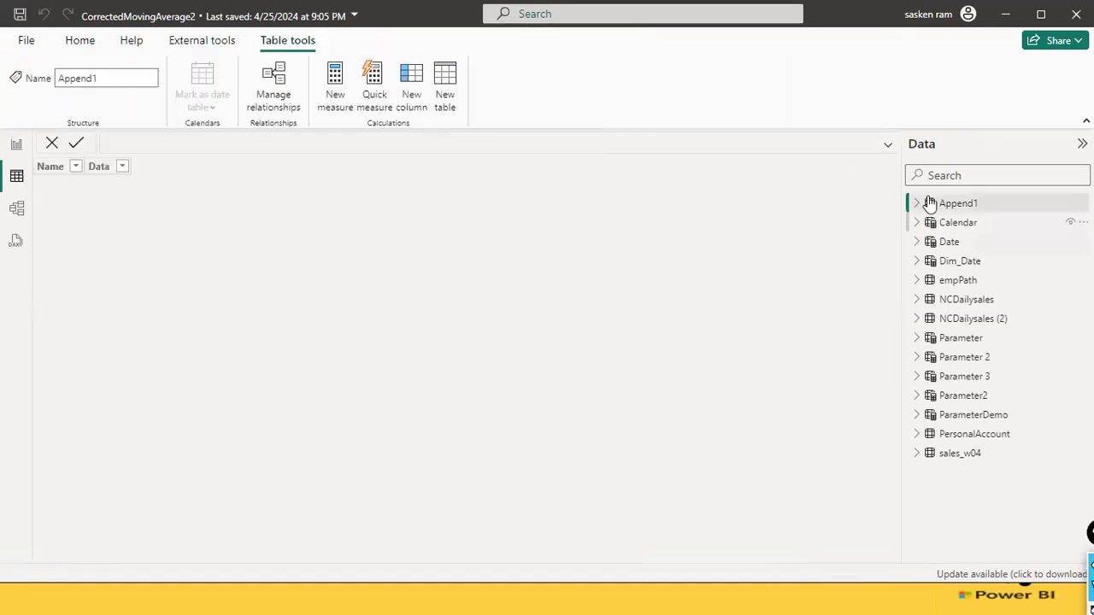
left_click(958, 224)
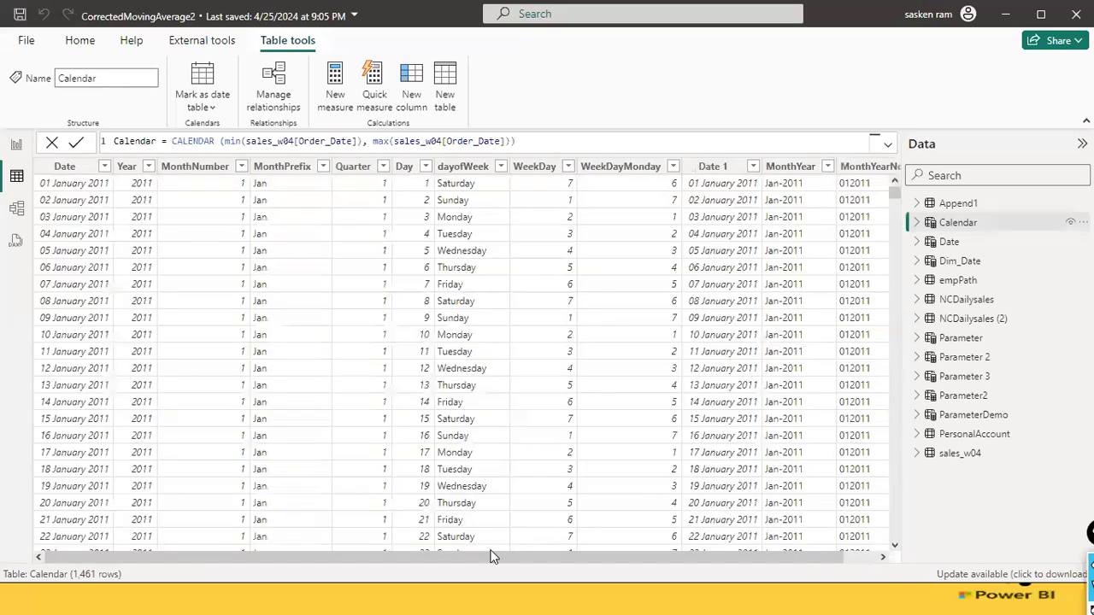
scroll(658, 542, "right", 1)
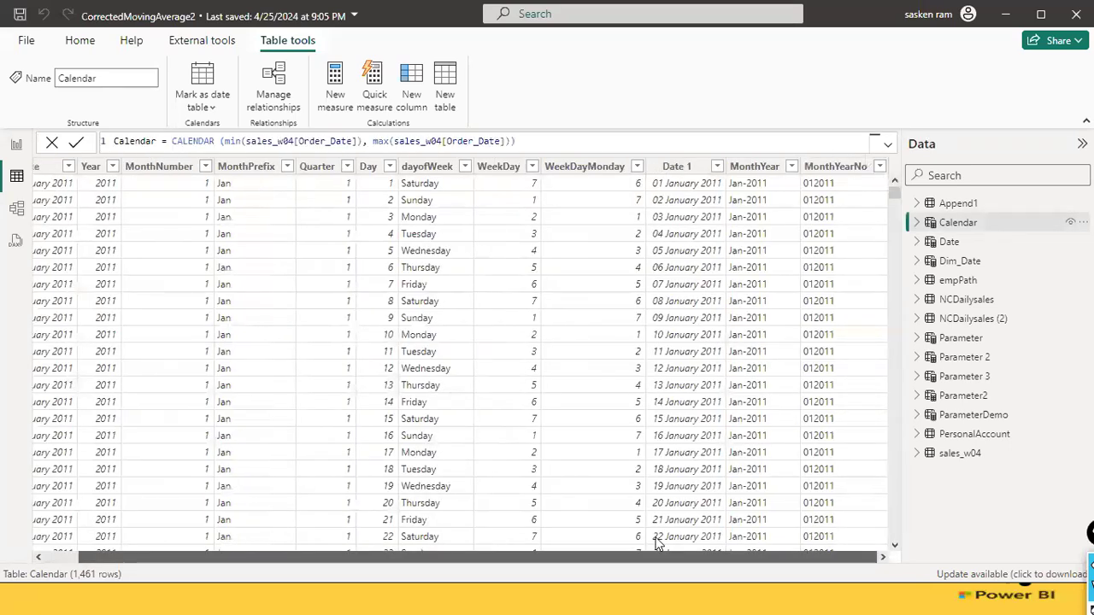
left_click(746, 173)
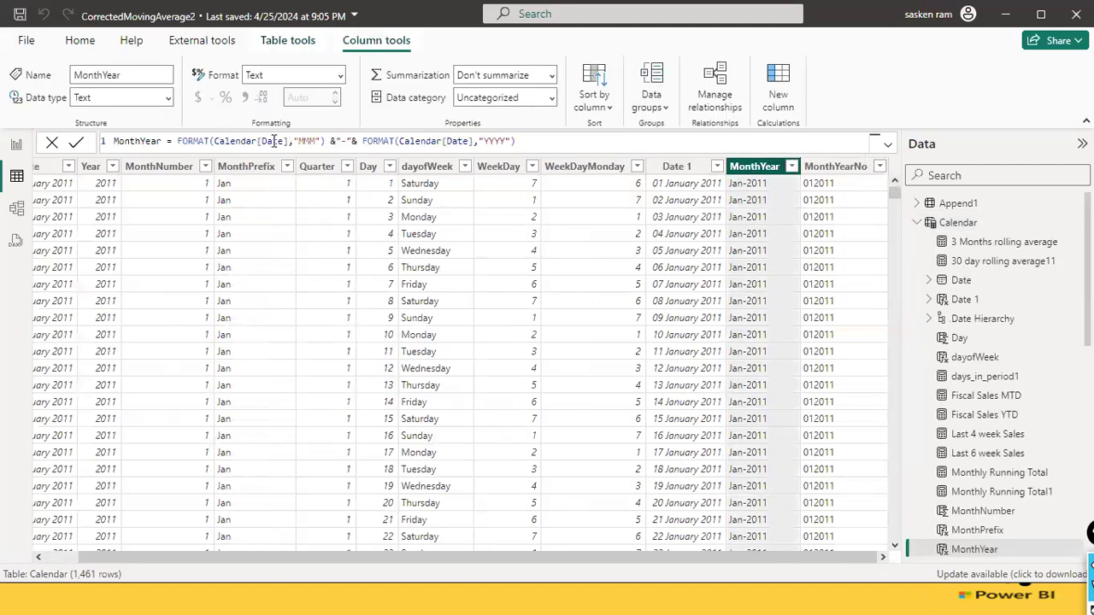
Step: Examine the parts of the MonthYear formula: the "MMM" format, the dash separator and the "YYYY" format
double_click(310, 142)
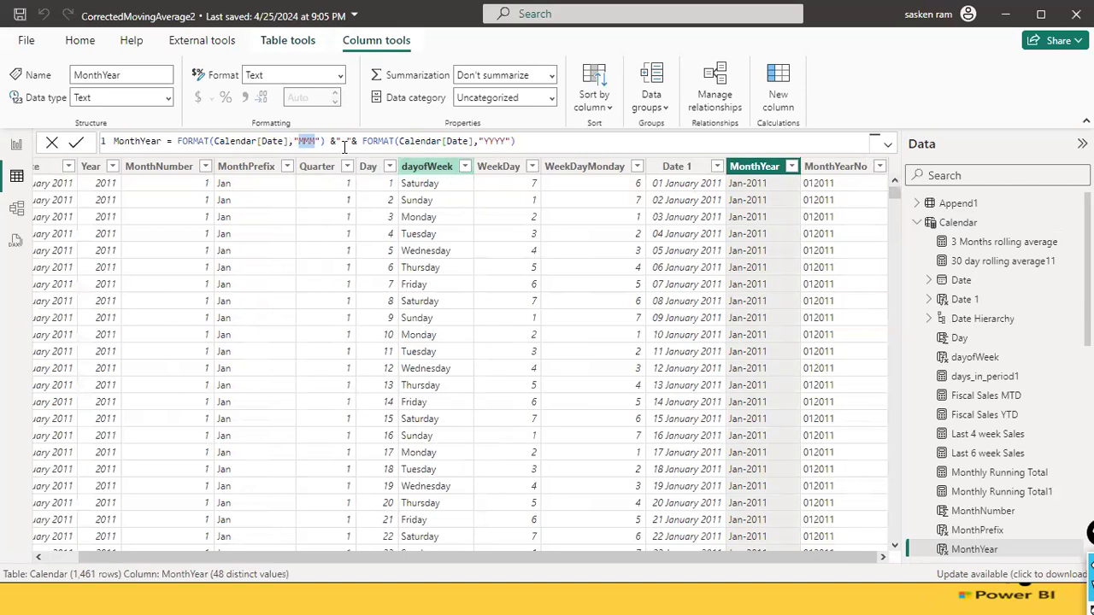
left_click_drag(330, 141, 354, 141)
left_click(277, 142)
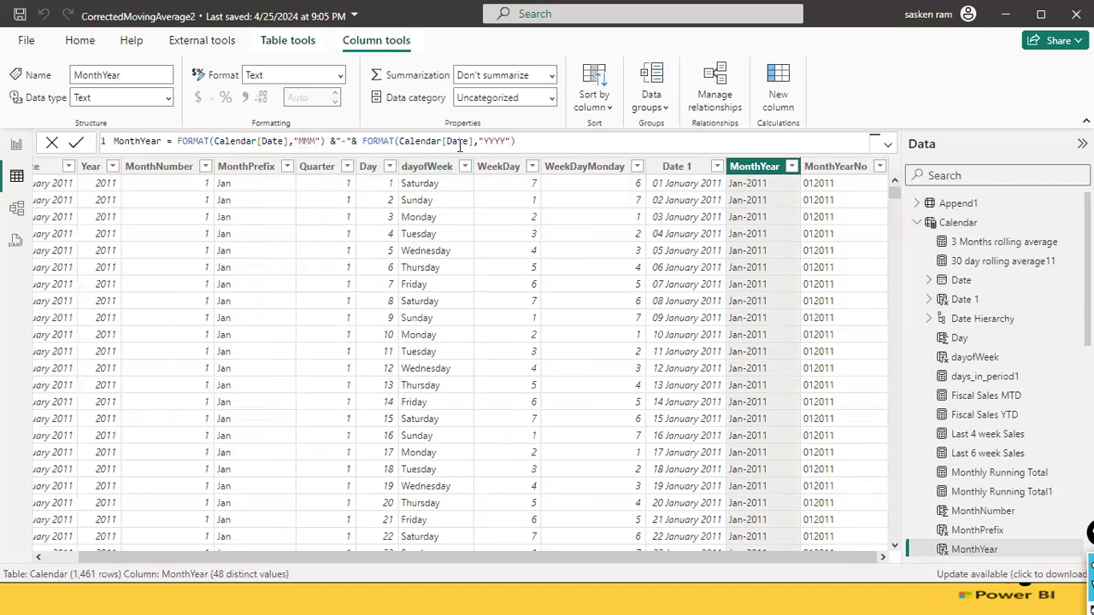
left_click(325, 141)
type(")")
left_click(390, 141)
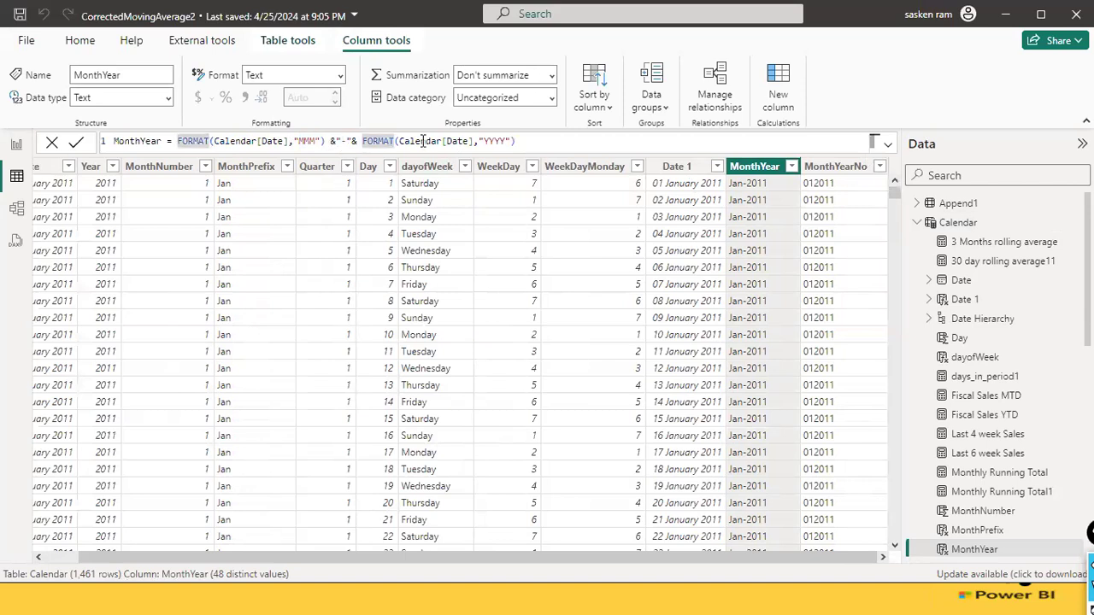
left_click(501, 141)
left_click(319, 142)
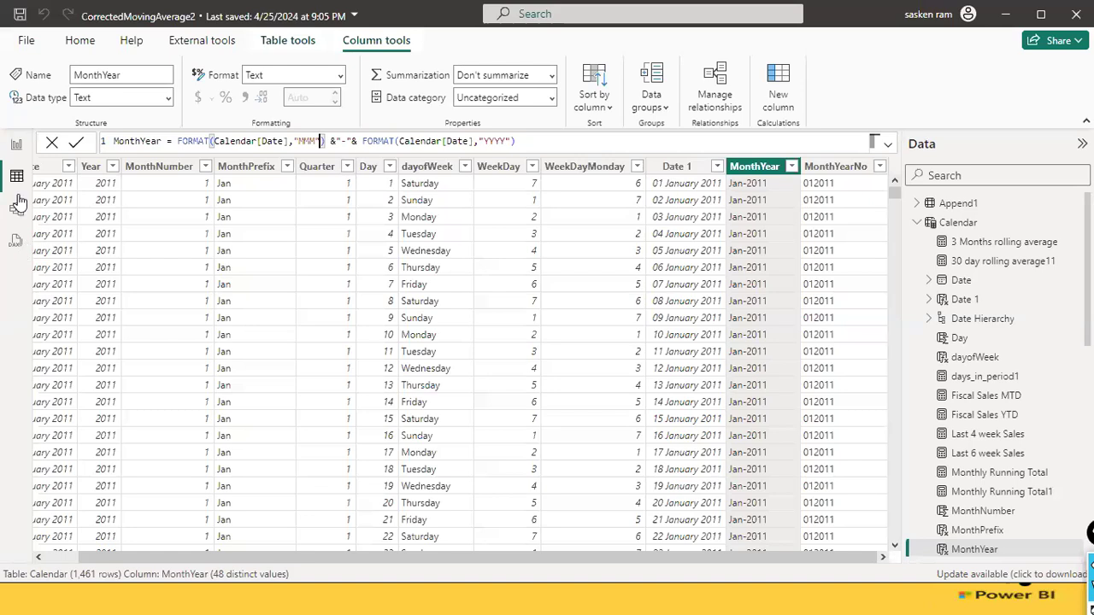
Step: Return to the Last N Days report page and select the Parameter slicer
left_click(16, 144)
left_click(493, 233)
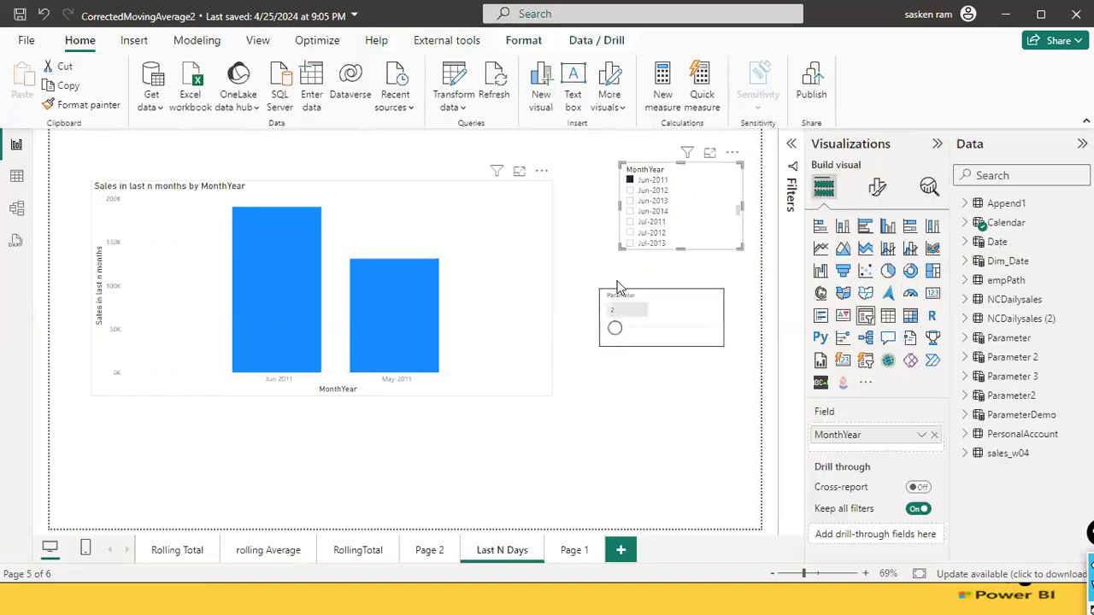
left_click(658, 294)
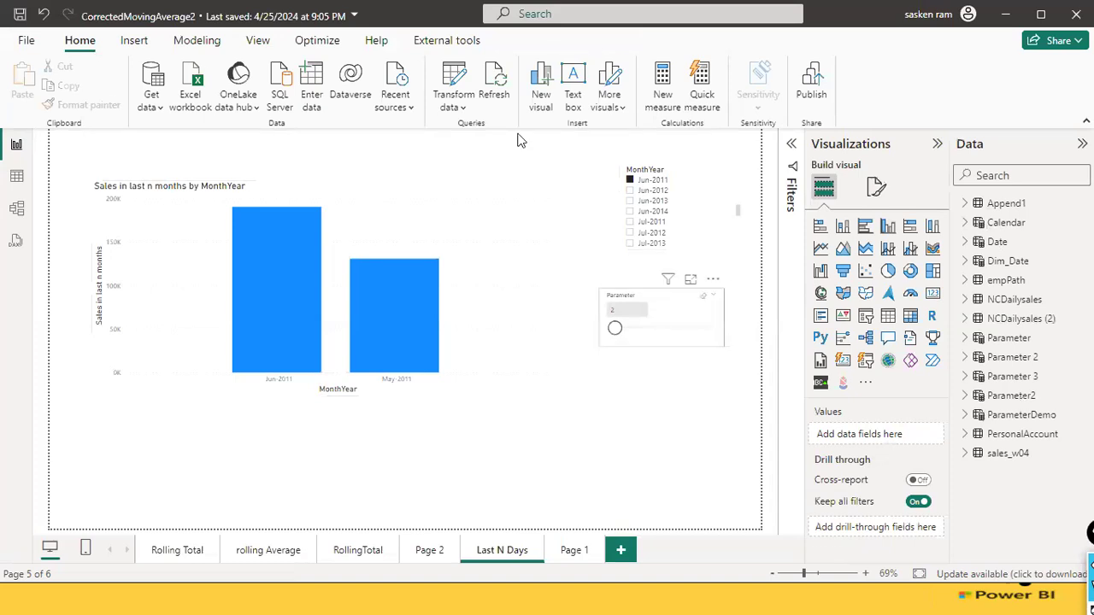
Step: Display the types available for a new parameter and close the list without choosing one
left_click(258, 43)
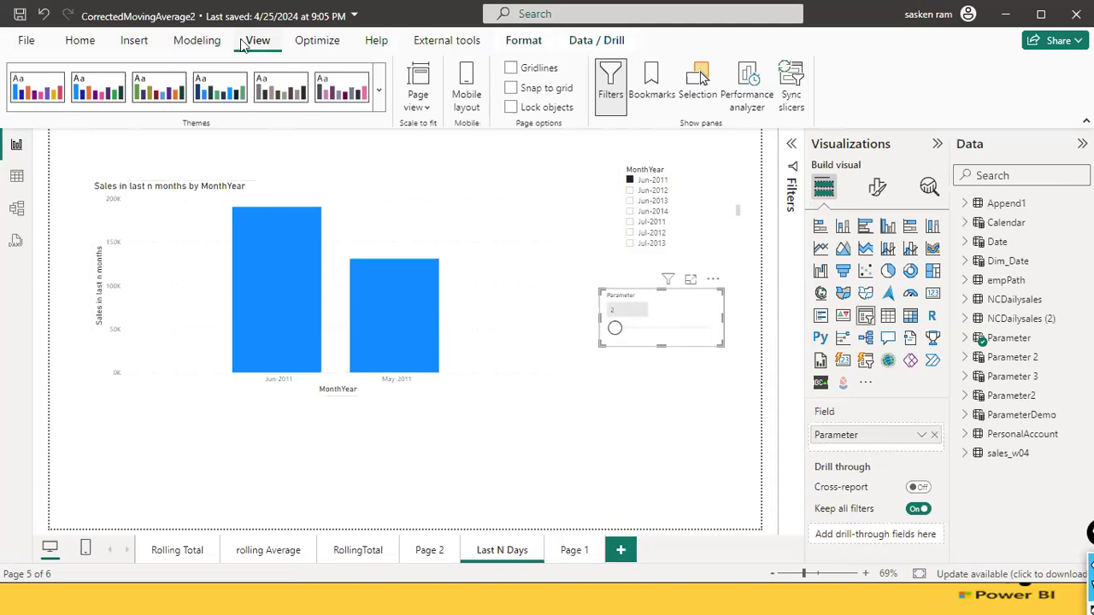
left_click(135, 42)
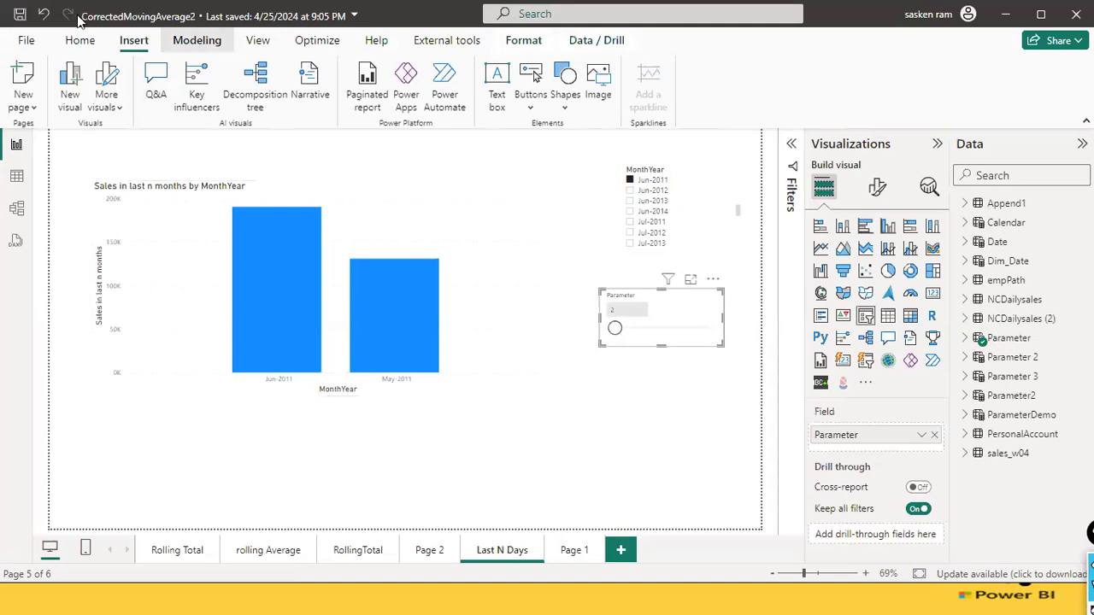
left_click(342, 110)
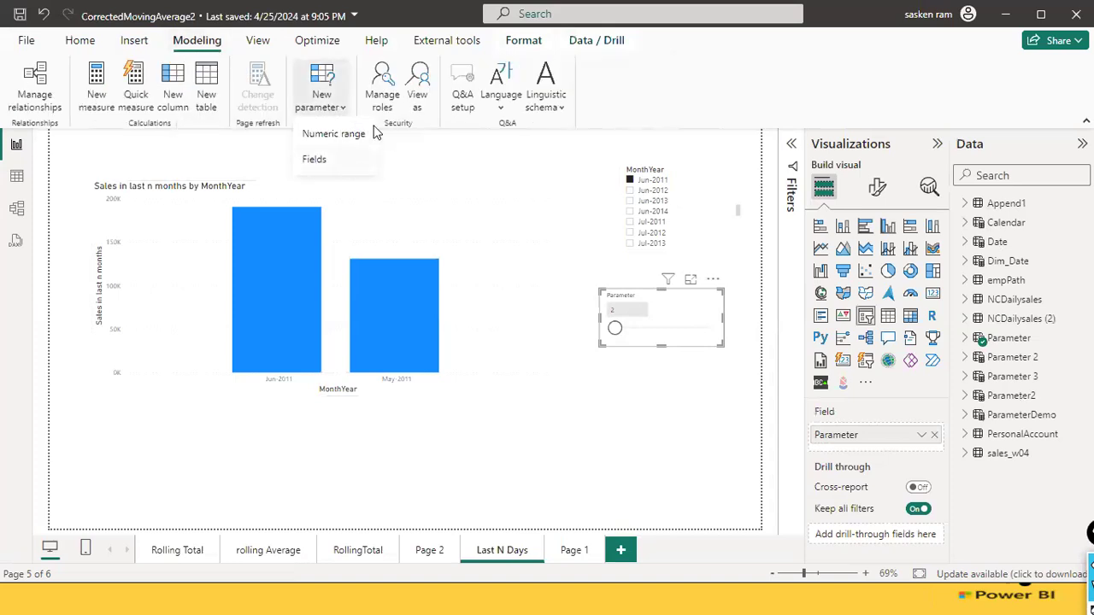
left_click(659, 321)
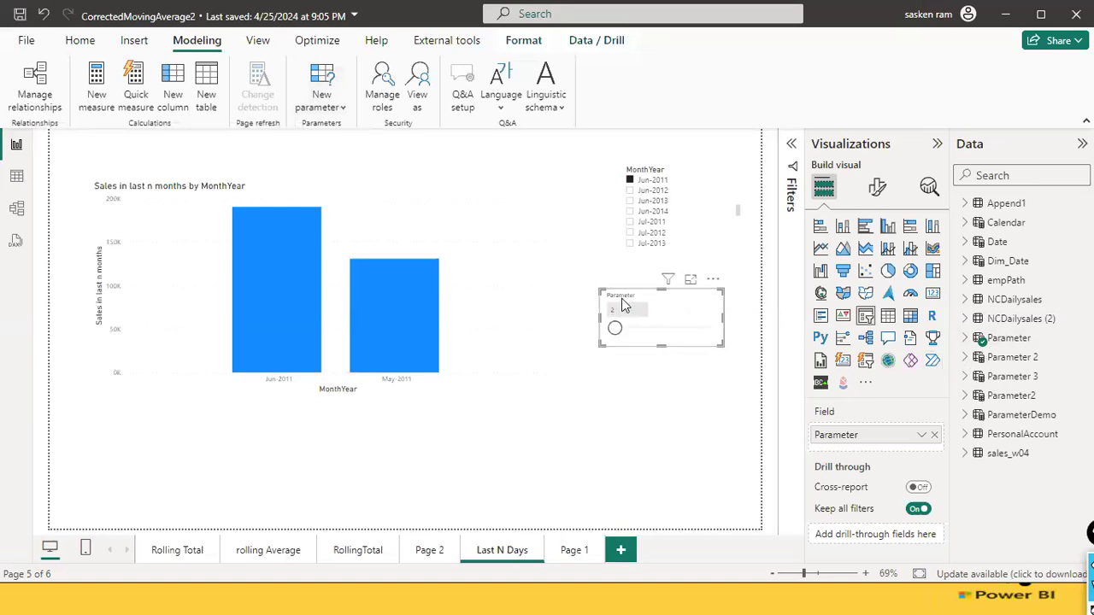
Step: Select the Parameter slicer and expand the Parameter table to show its fields
left_click(516, 407)
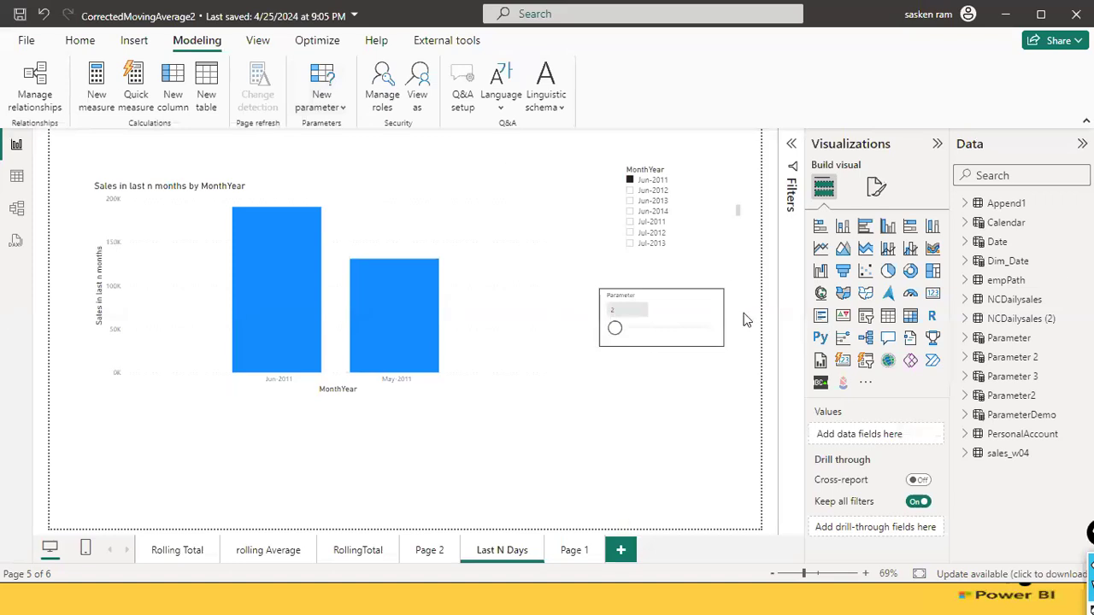
left_click(709, 308)
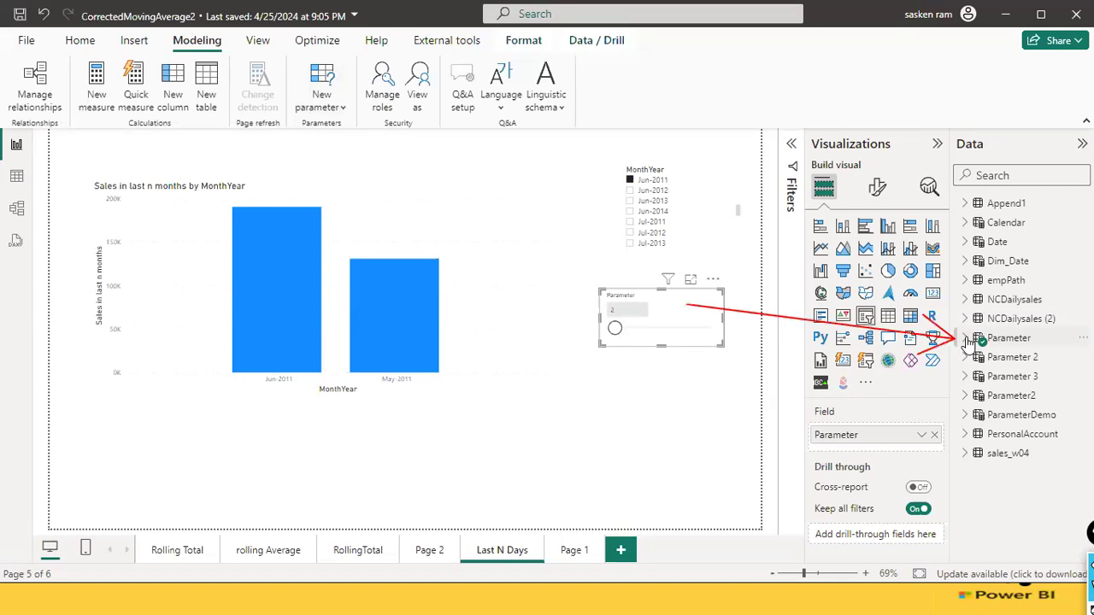
left_click(966, 340)
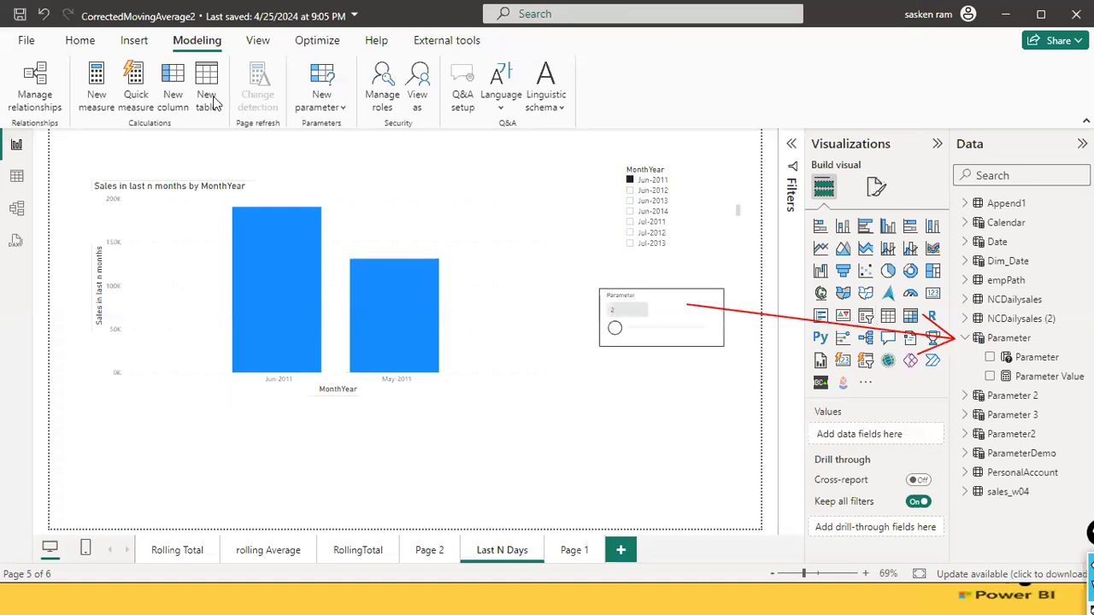
Step: Start a new numeric range parameter and name it Parameter4
left_click(330, 111)
left_click(332, 134)
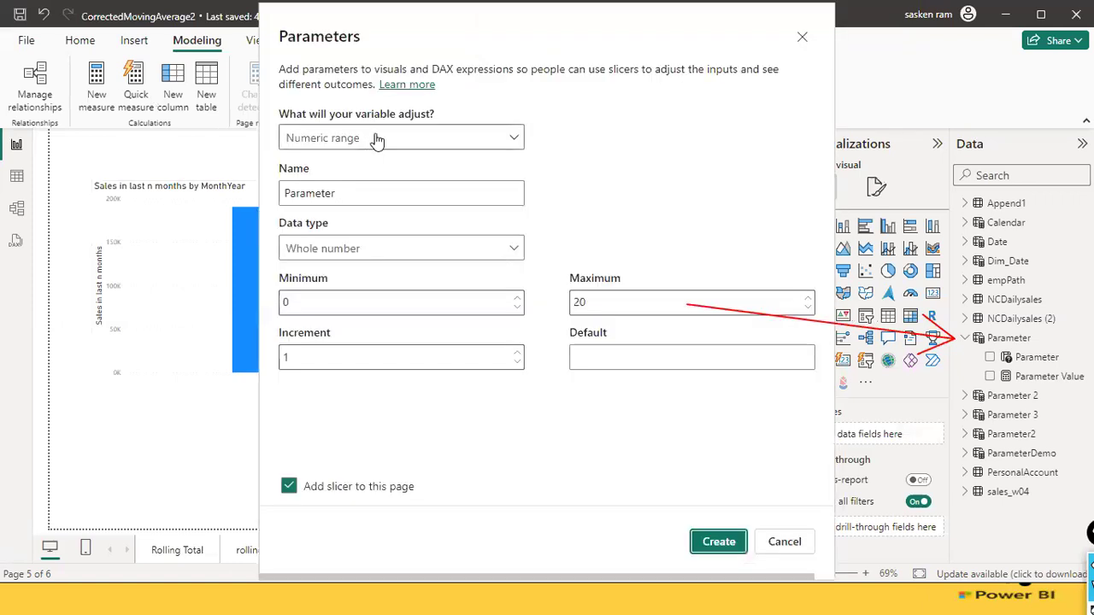
left_click(377, 139)
left_click(379, 139)
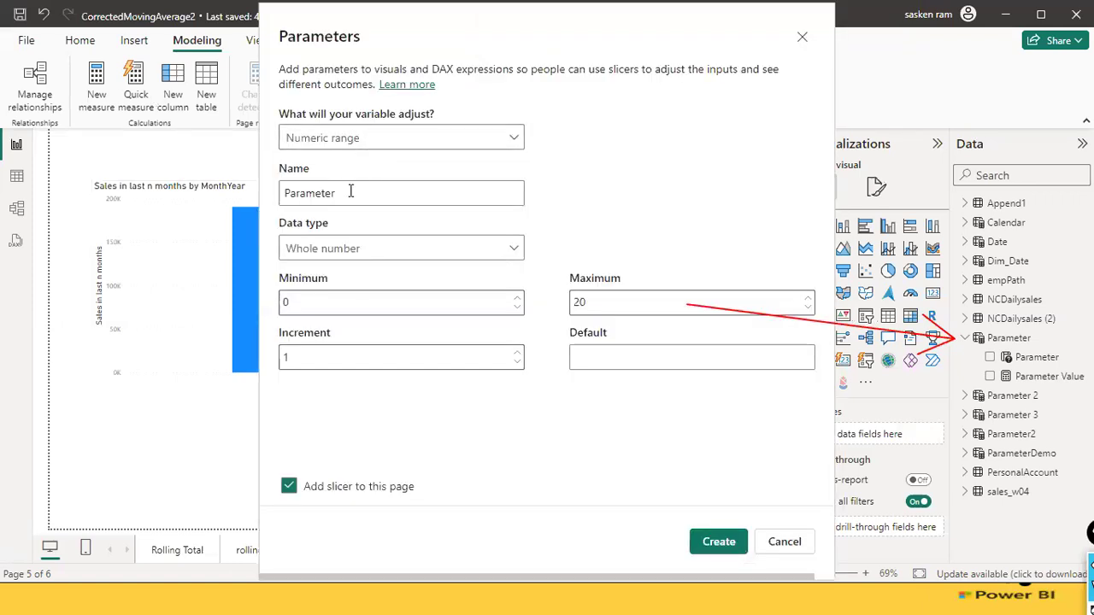
left_click(351, 191)
type("4")
Step: Give Parameter4 the Whole number data type, a minimum of 2 and an increment of 2
left_click(374, 251)
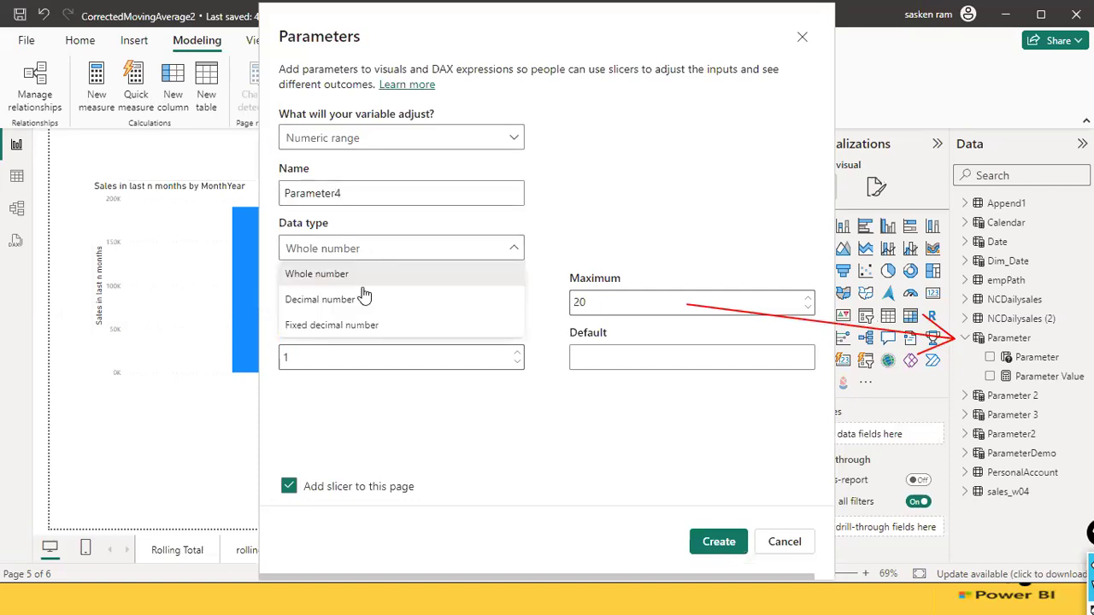
left_click(369, 275)
left_click(361, 302)
key("BackSpace")
type("2")
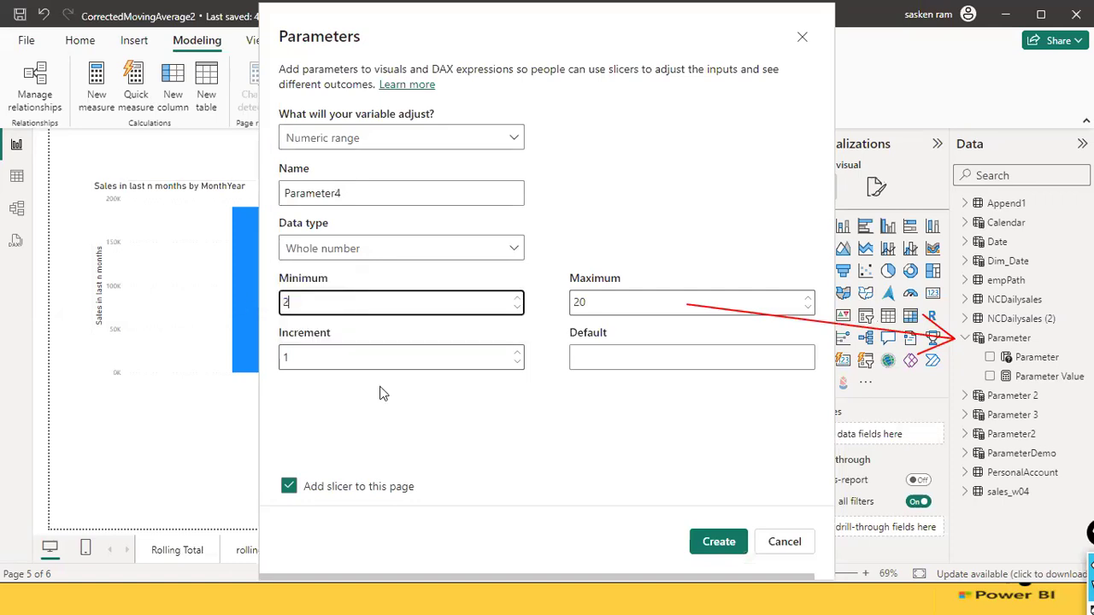
left_click(371, 359)
key("BackSpace")
type("2")
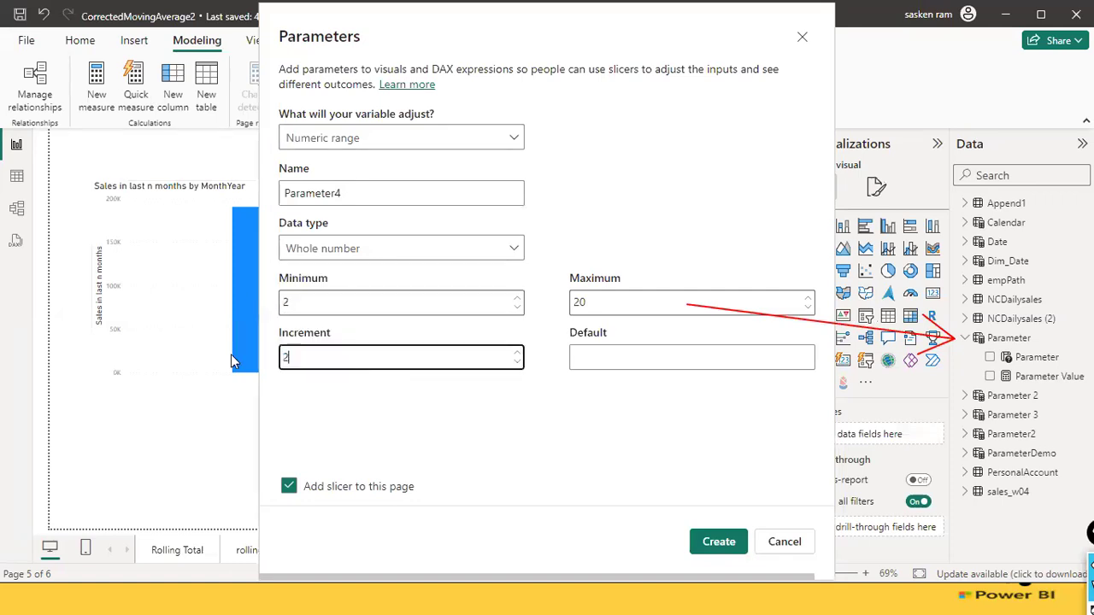
Step: Create Parameter4 with a maximum of 20 and its slicer added to the page
left_click(658, 306)
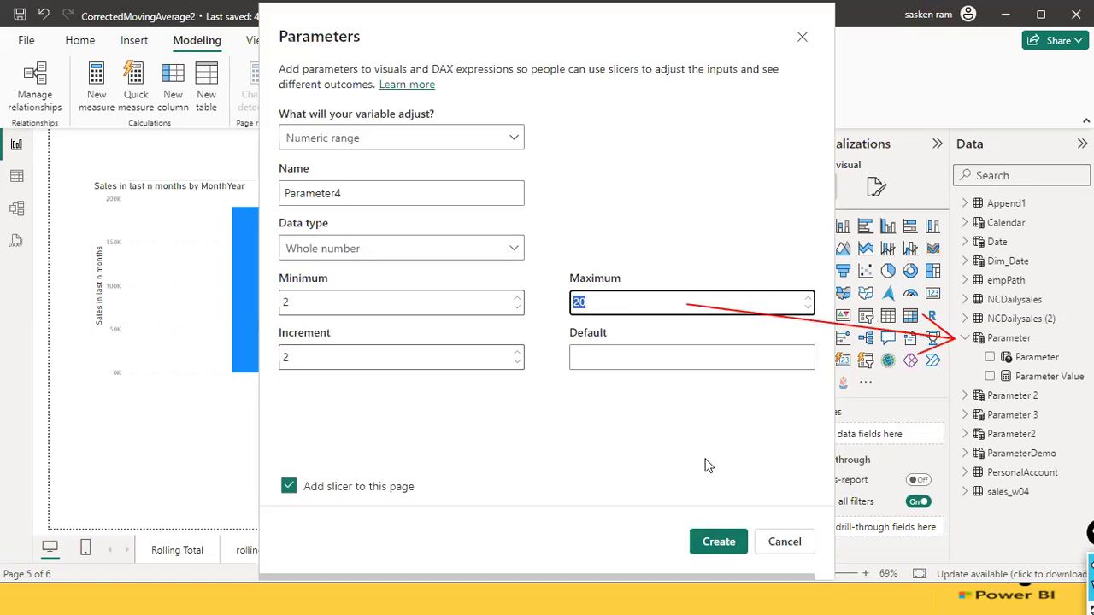
left_click(726, 543)
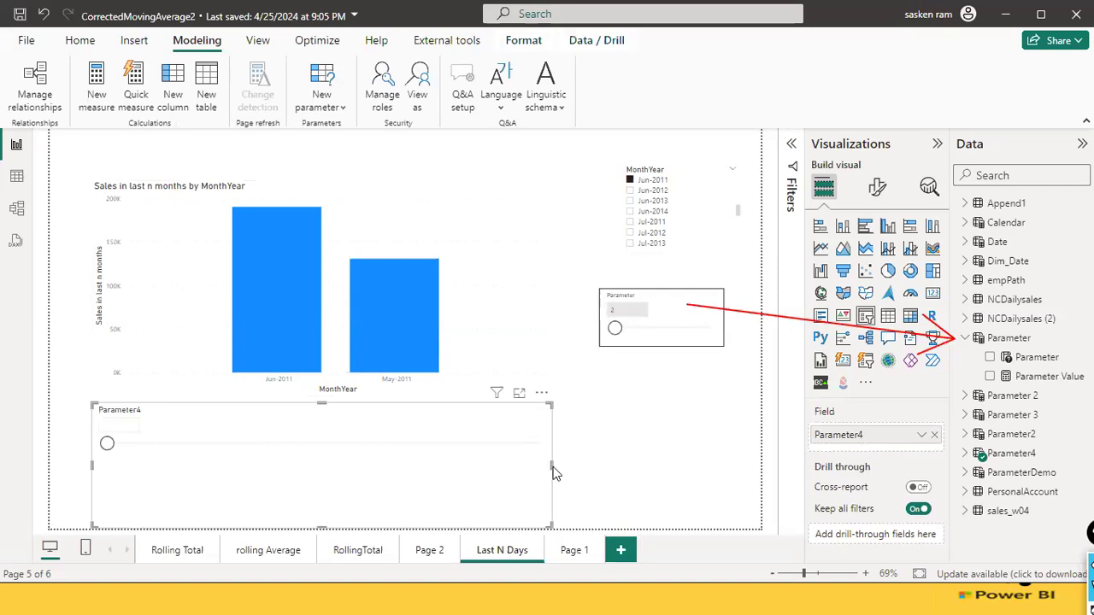
Step: Shrink the Parameter4 slicer's height and move it to the empty area below the Parameter slicer
left_click_drag(552, 465, 391, 453)
left_click_drag(215, 475, 608, 476)
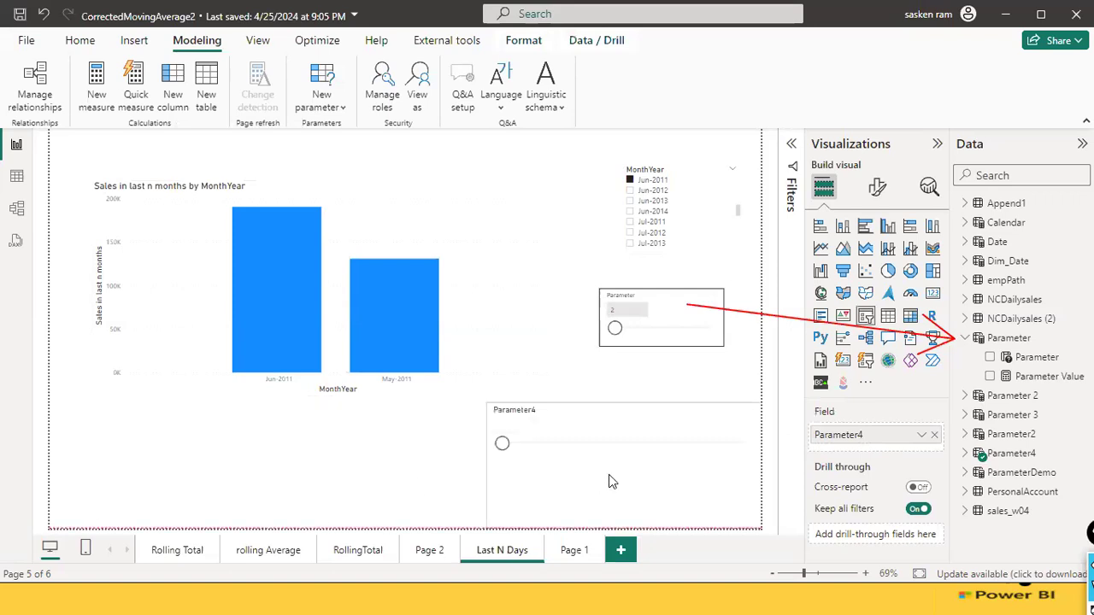
left_click_drag(623, 529, 633, 475)
left_click(624, 529)
left_click(623, 521)
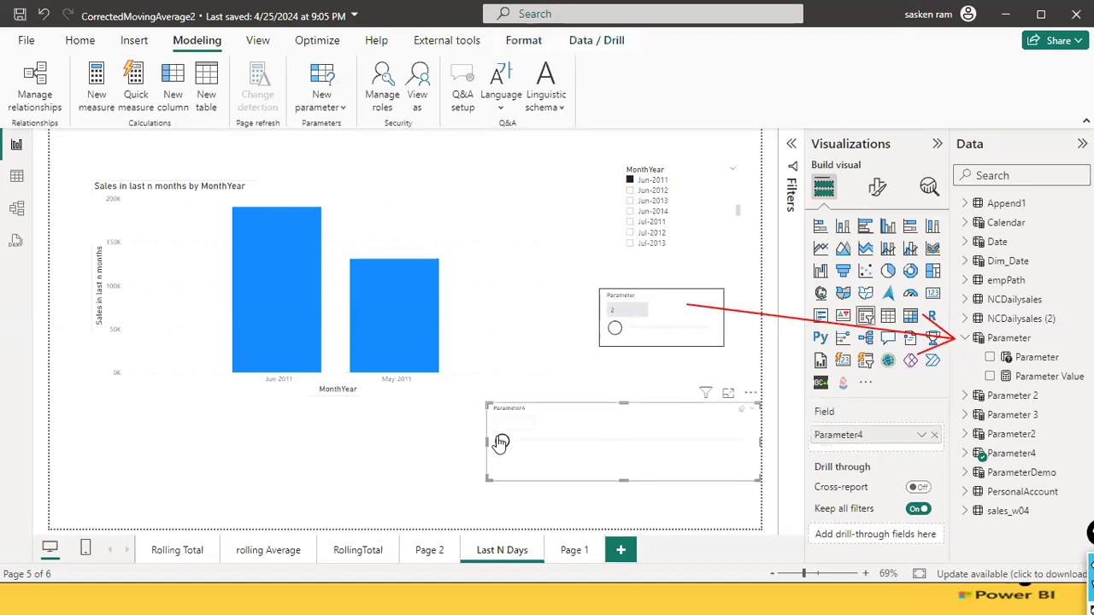
Step: Slide the Parameter4 slicer up to 20, and remove the slicer from the page
left_click_drag(503, 442, 530, 442)
left_click_drag(551, 451, 759, 445)
left_click(751, 394)
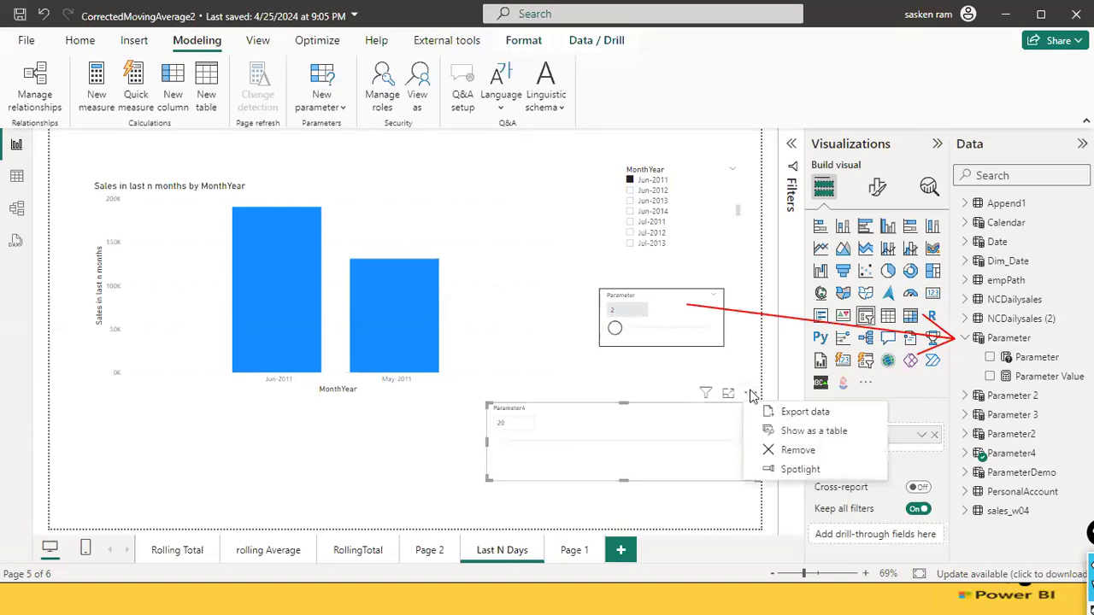
left_click(769, 452)
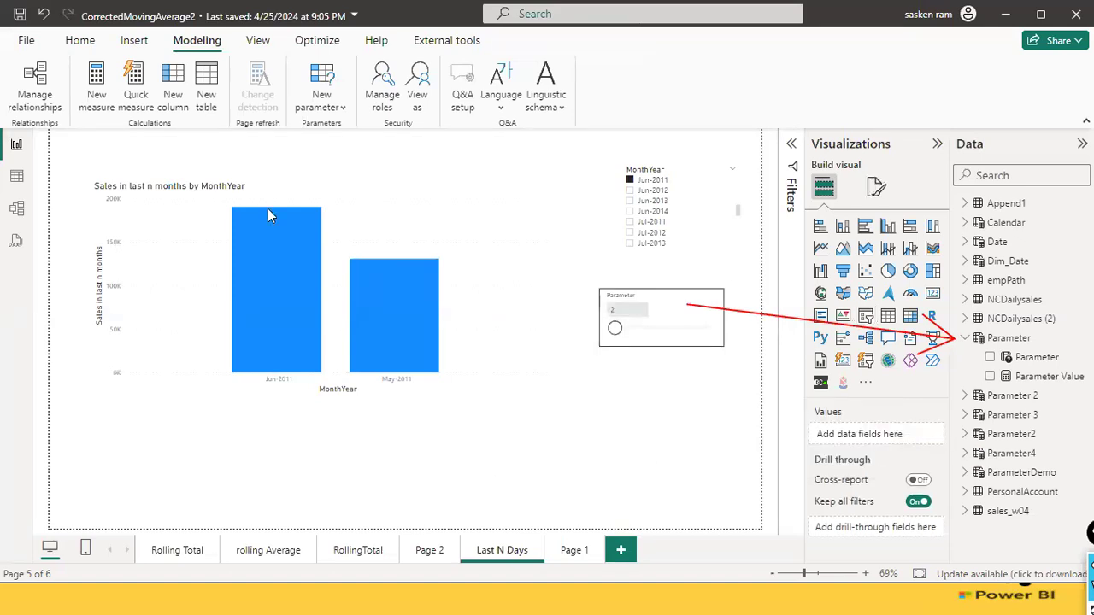
Step: Show the sales chart's axis fields and inspect the MonthYear column formula in the Calendar table
left_click(354, 205)
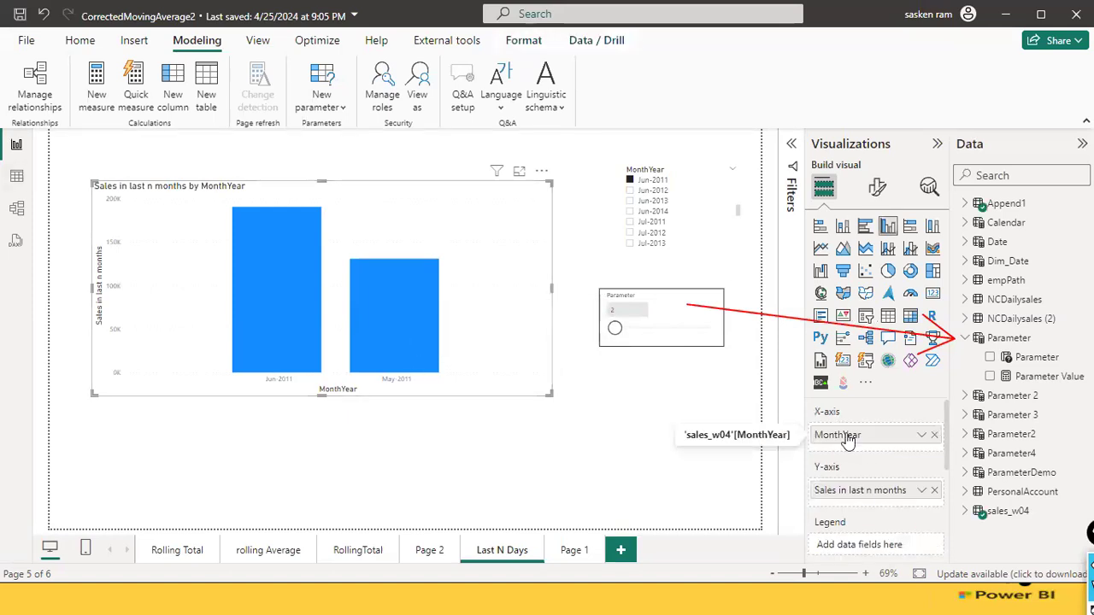
mouse_move(236, 308)
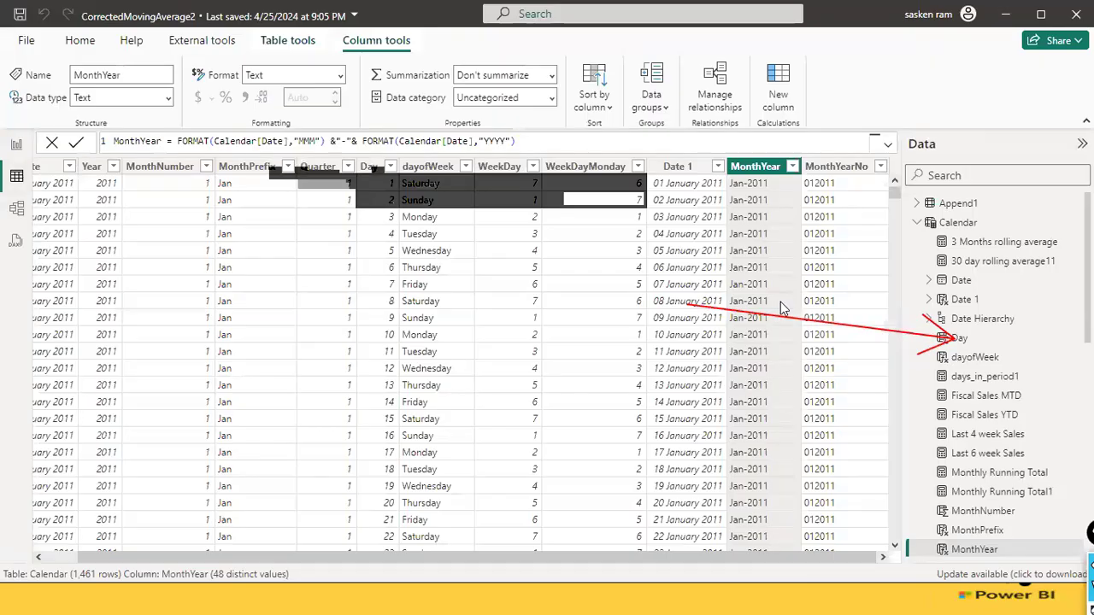
left_click(918, 224)
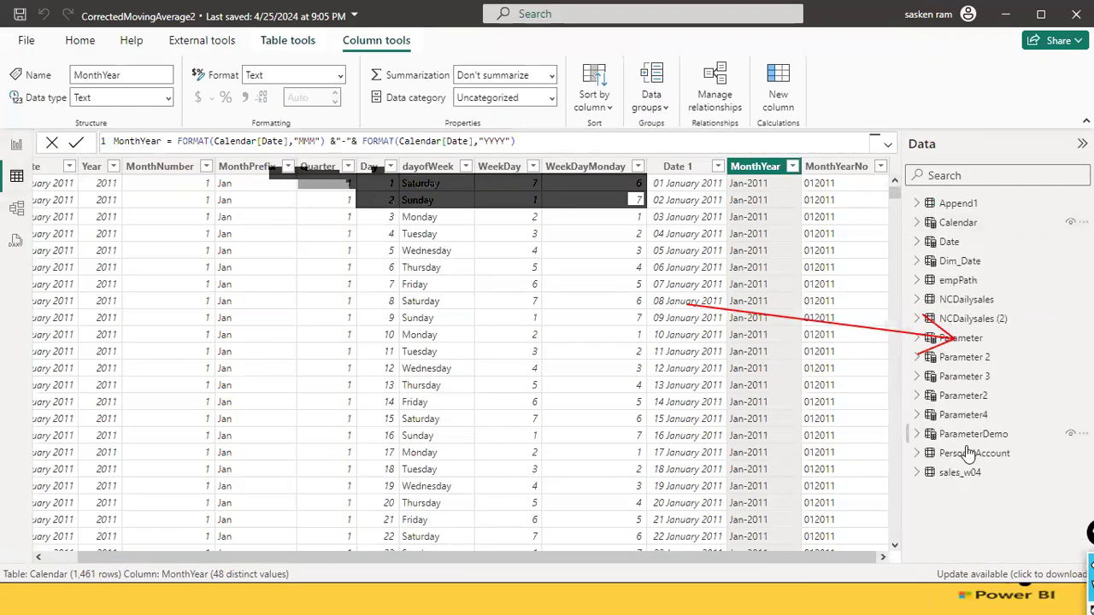
Step: Display the sales_w04 table's data and inspect the formula of its MonthYear column
left_click(957, 475)
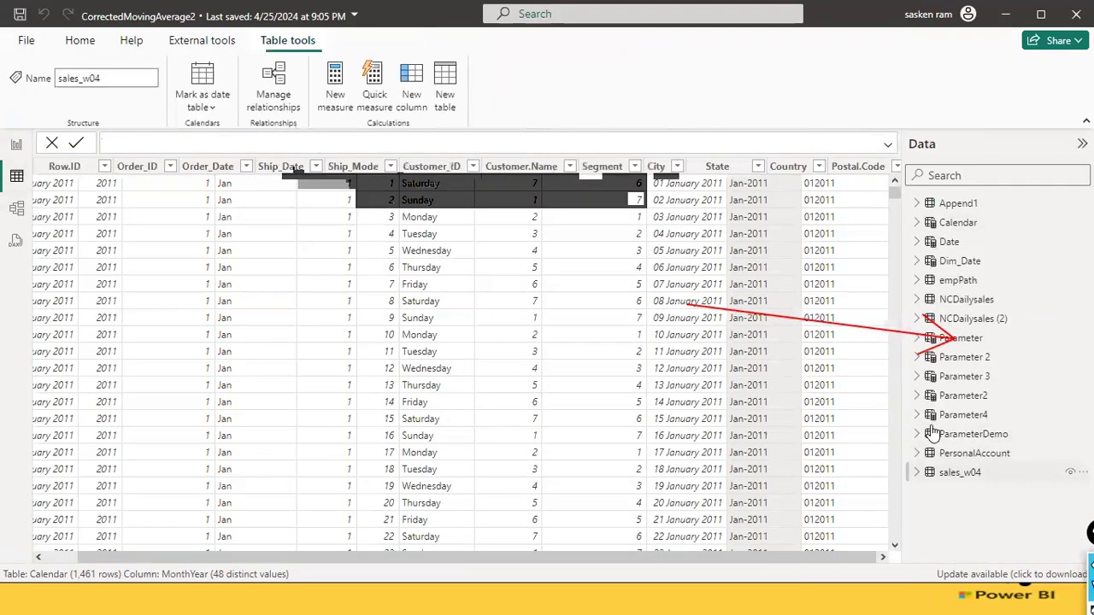
left_click_drag(188, 560, 847, 590)
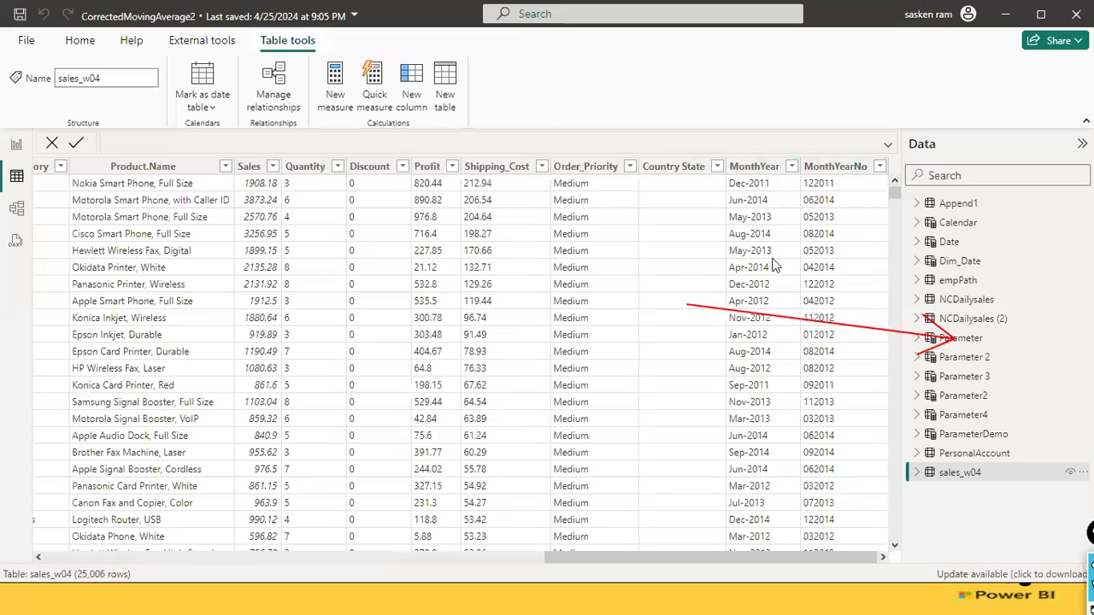
left_click(750, 171)
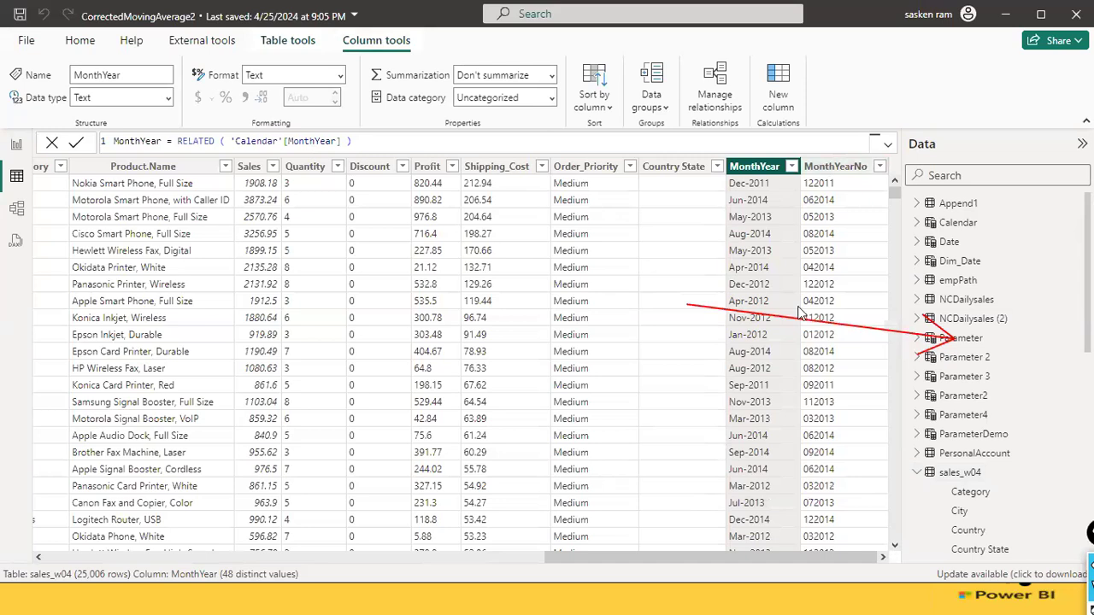
Step: Return to the report, search the data fields for "sales in" and show the Sales in last n months measure's formula
left_click(16, 145)
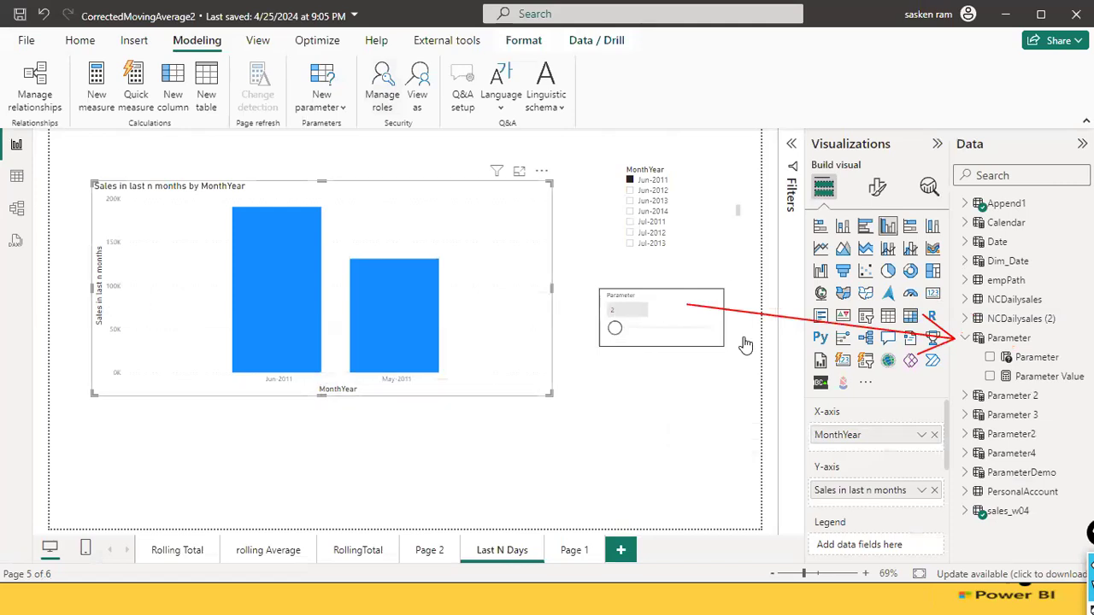
left_click(1030, 175)
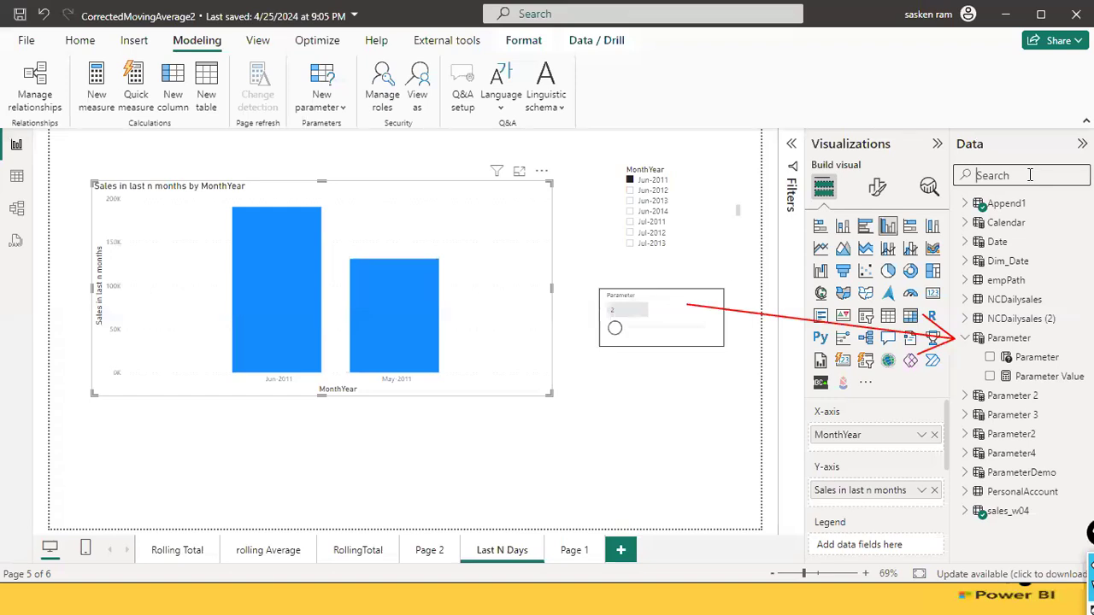
type("sales")
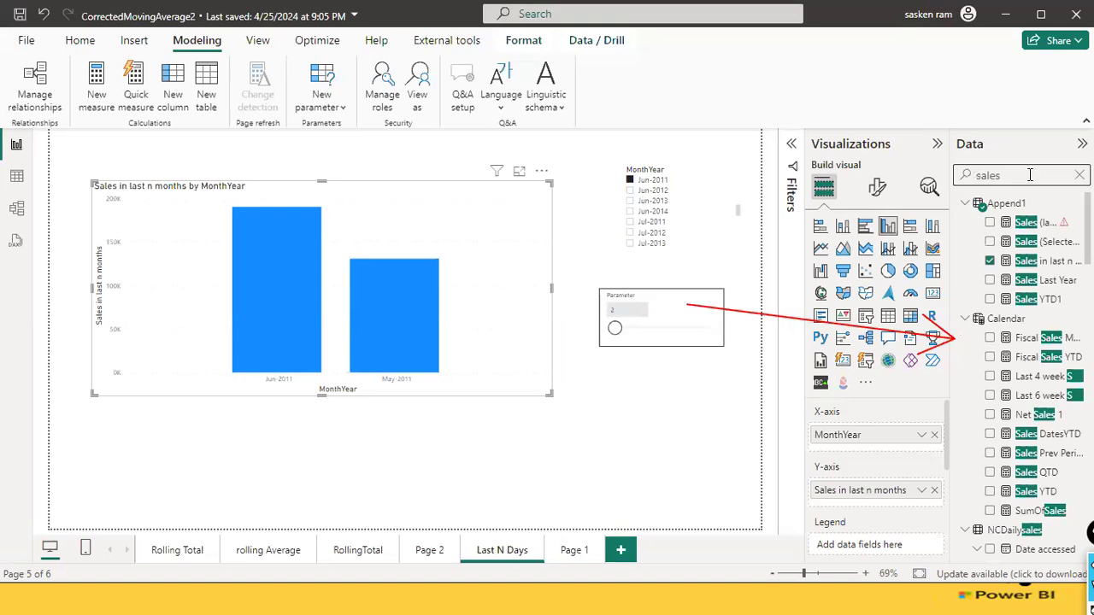
type(" in")
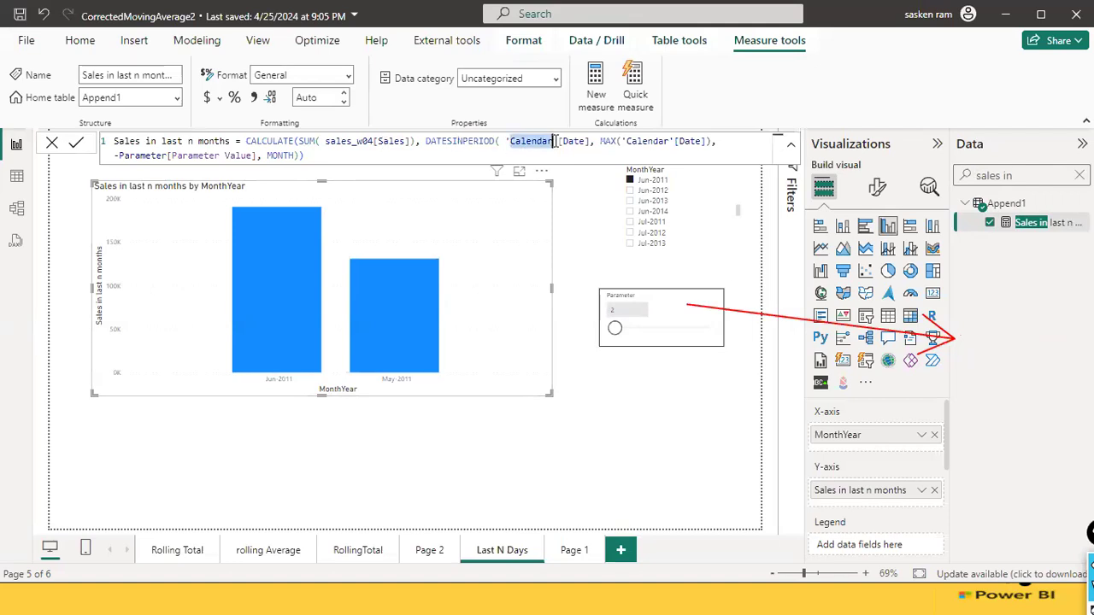
Step: Examine the Calendar Date and MAX arguments of DATESINPERIOD in the measure's formula, and clear the field search
double_click(574, 142)
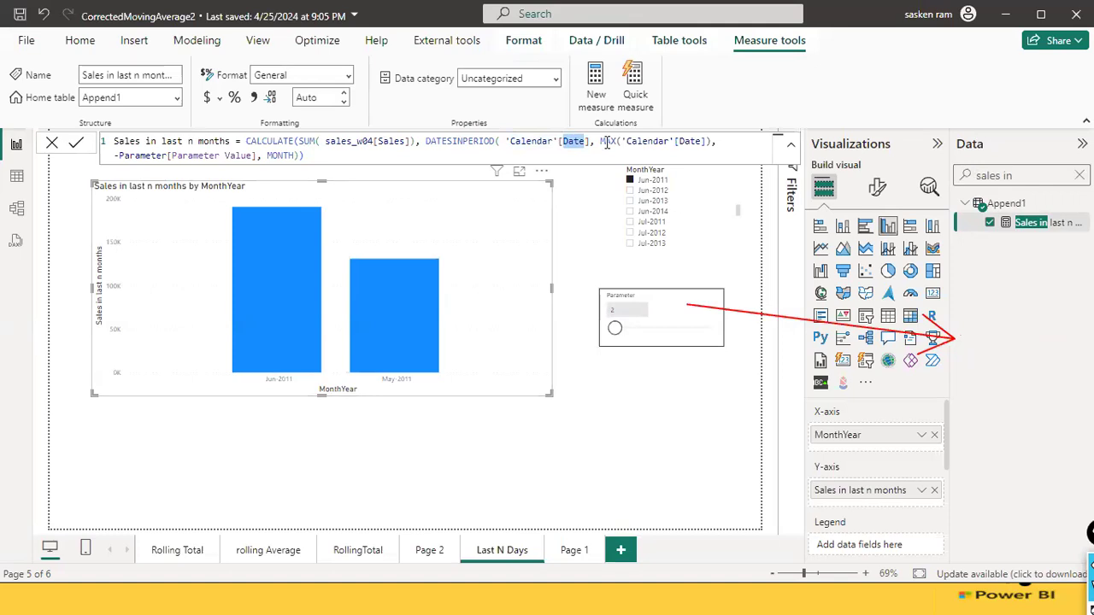
left_click(638, 138)
double_click(638, 139)
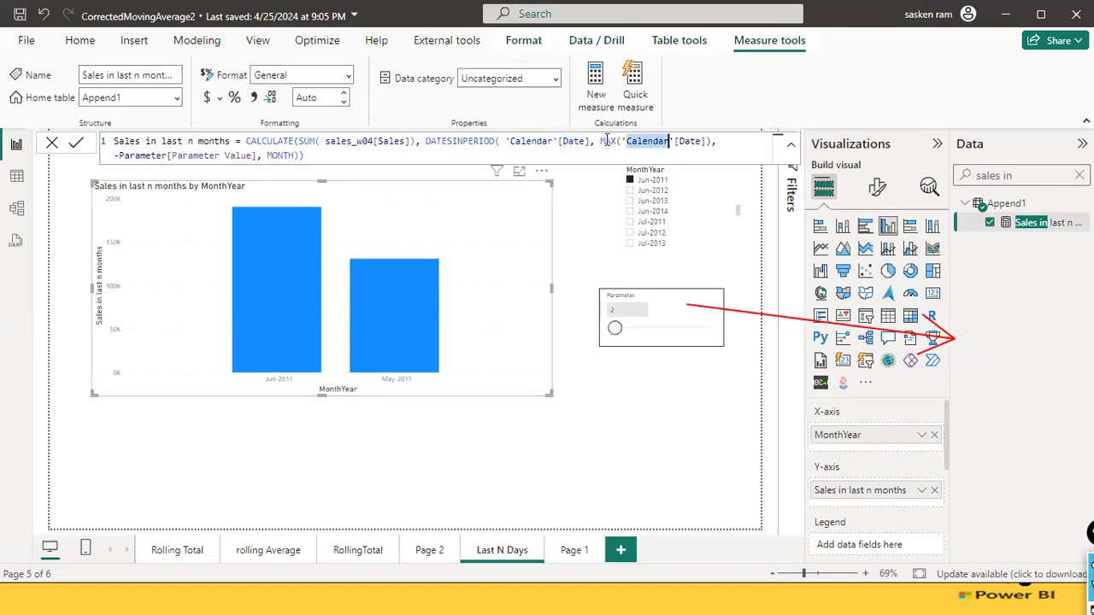
left_click(606, 141)
double_click(607, 141)
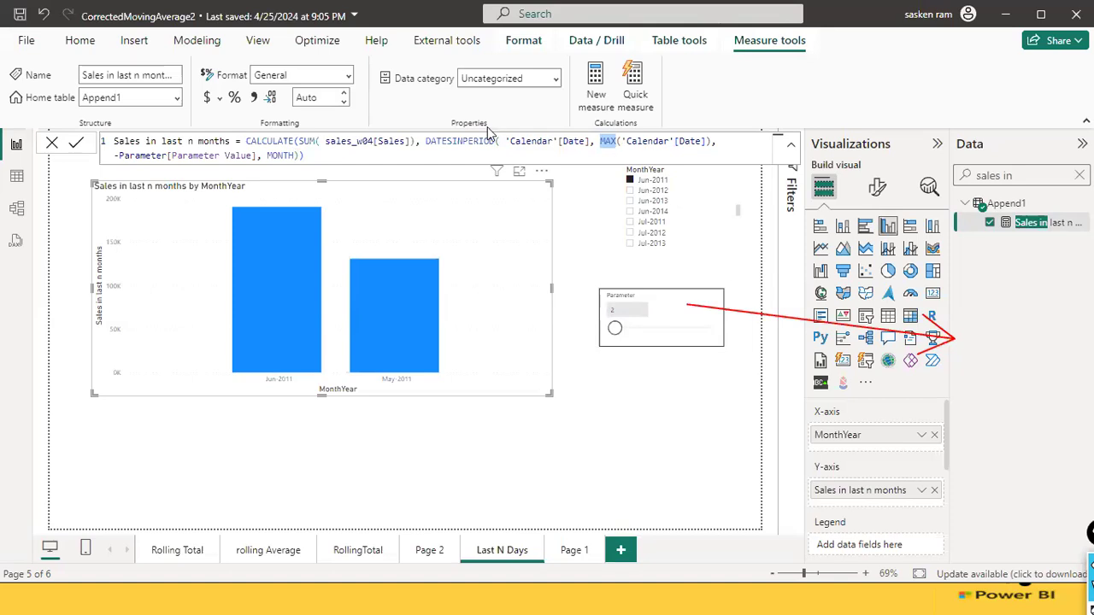
left_click_drag(511, 144, 542, 141)
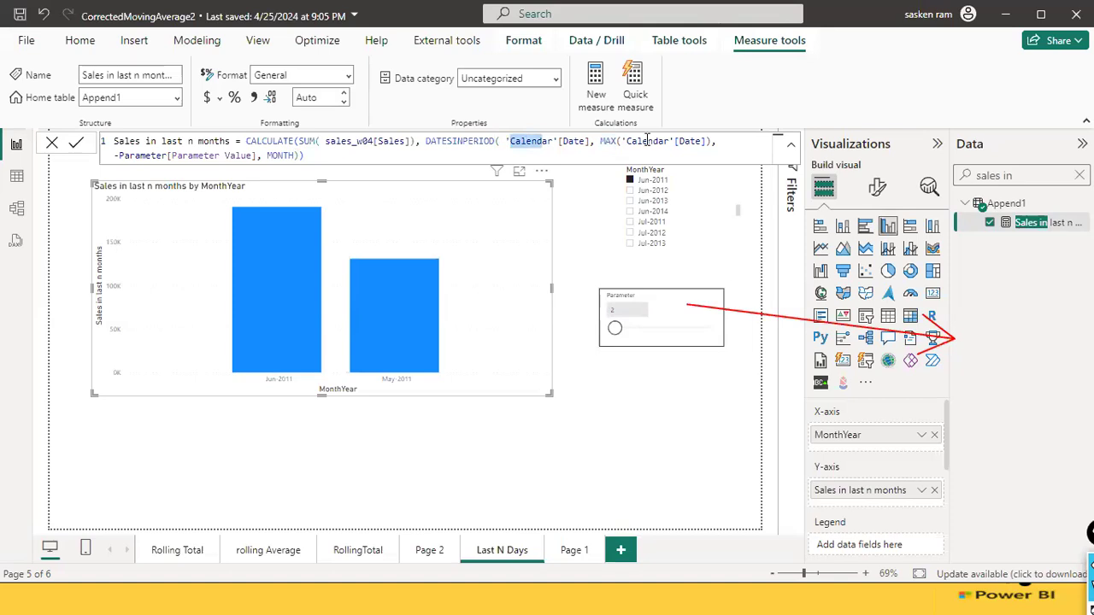
left_click(648, 142)
double_click(648, 142)
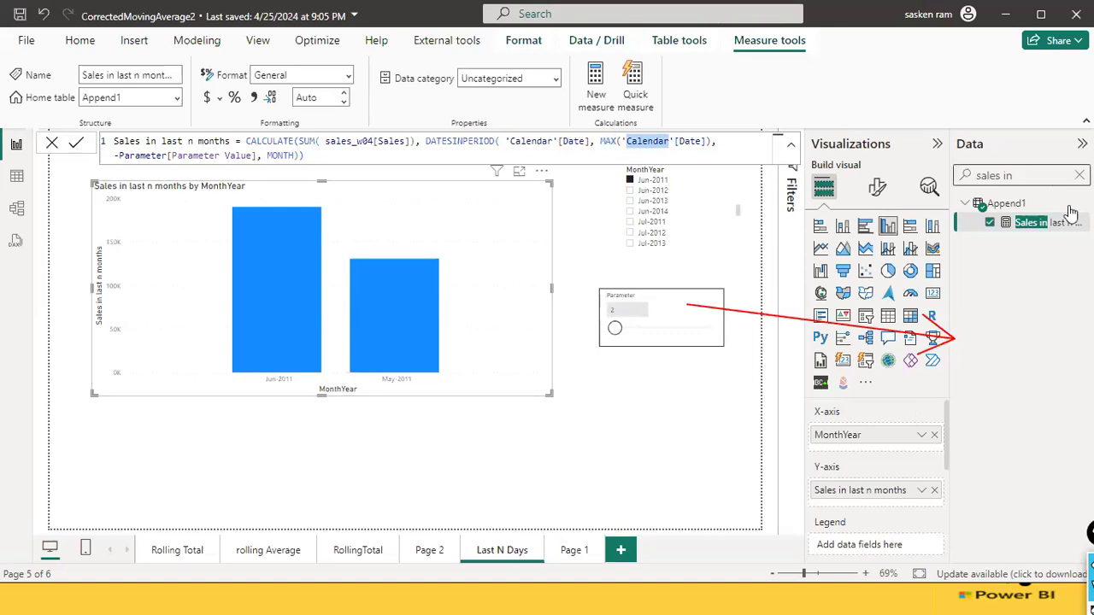
left_click(1080, 175)
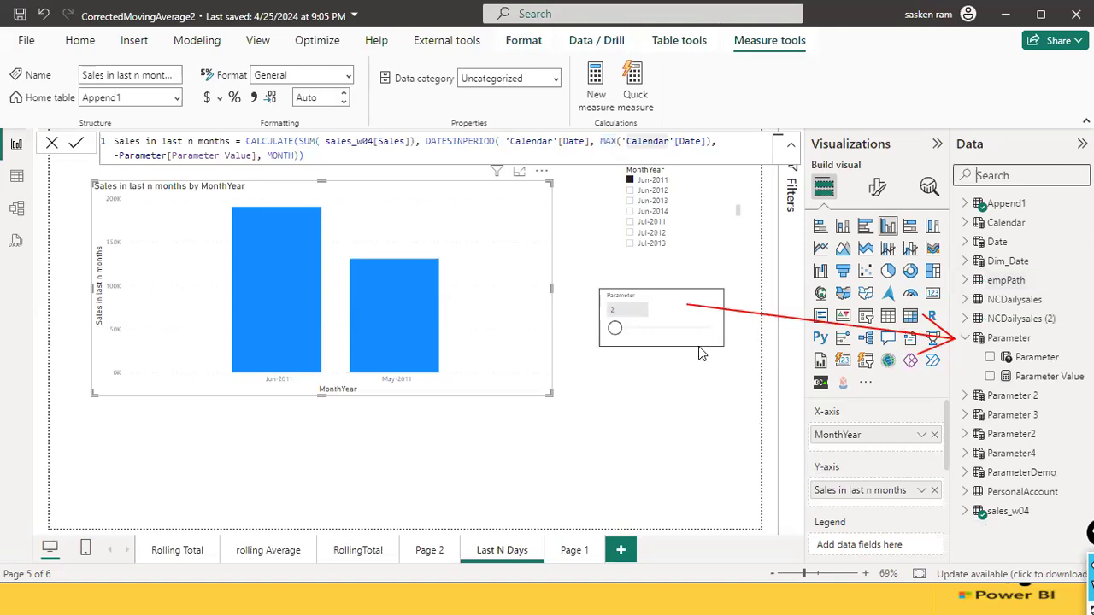
Step: Find the Sales in last n months measure again with the search "sales in" and reopen its formula
left_click_drag(591, 236, 612, 291)
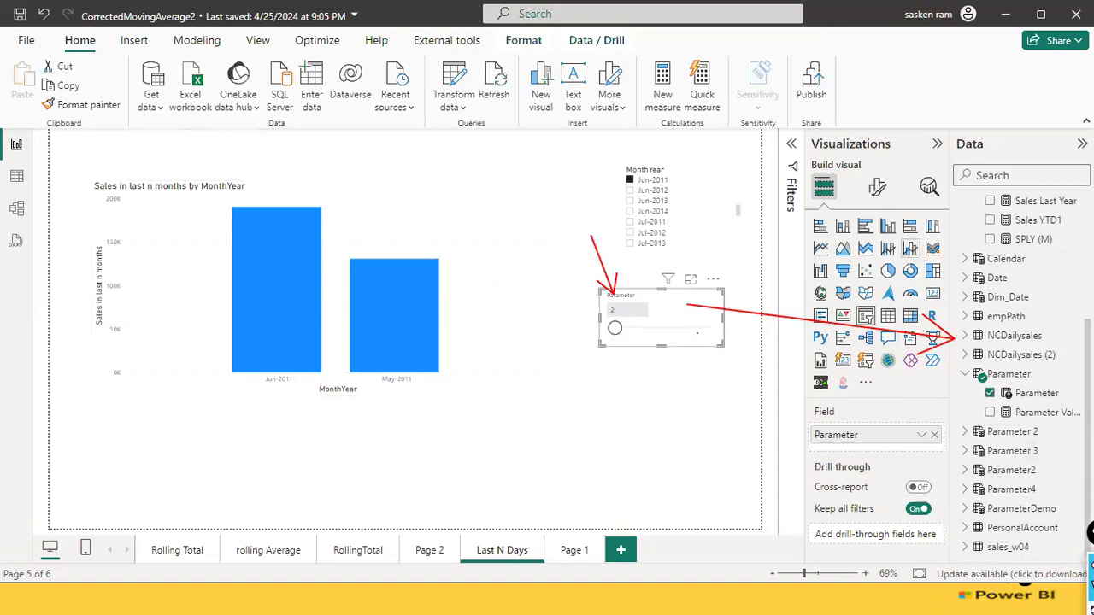
left_click(1040, 176)
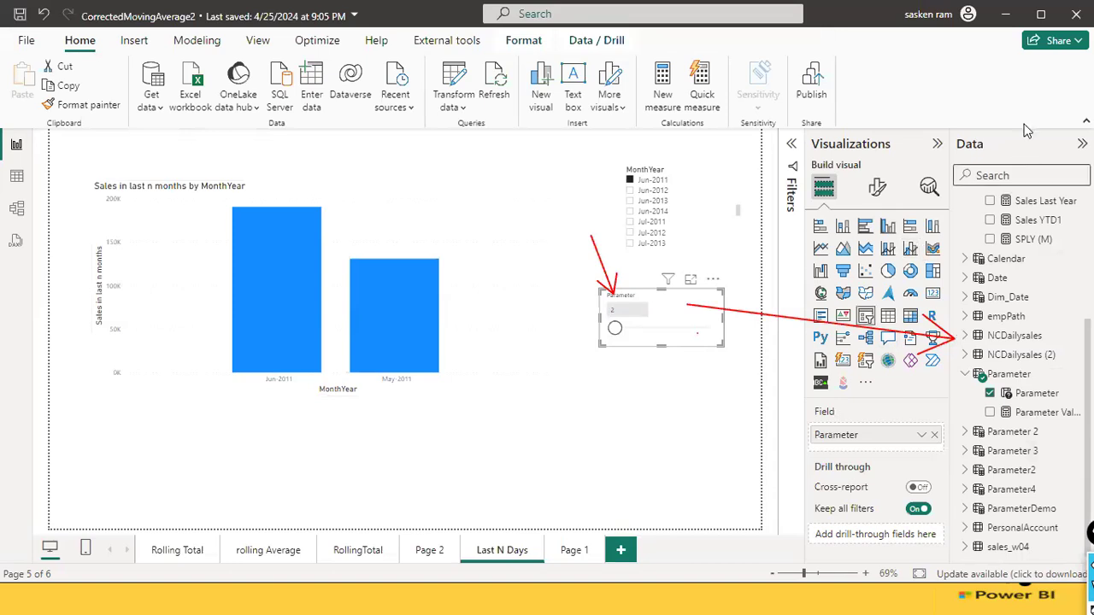
type("sales in")
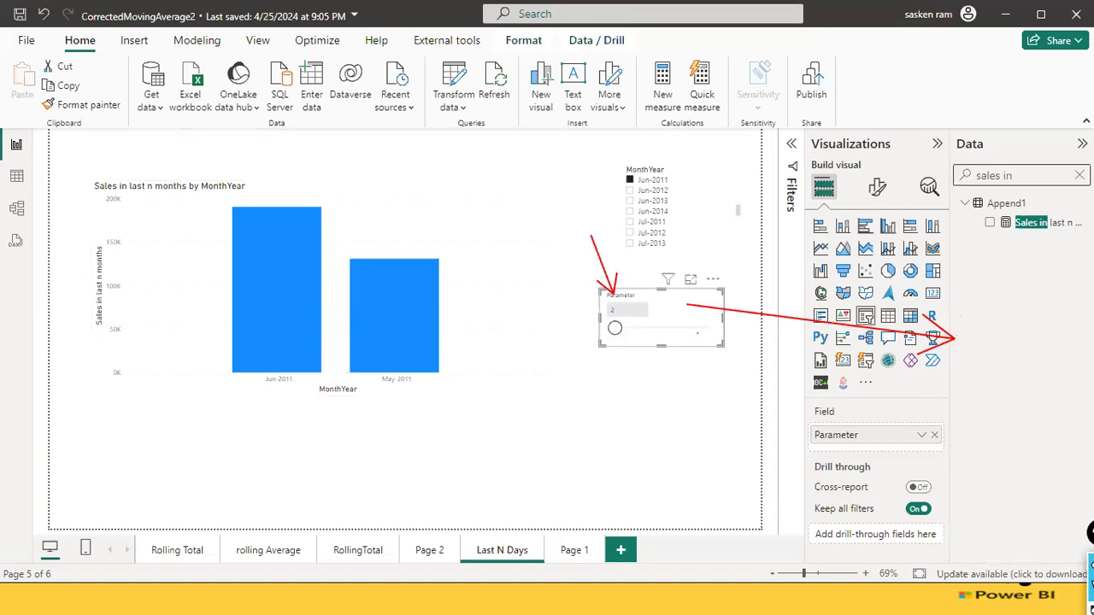
left_click(1063, 226)
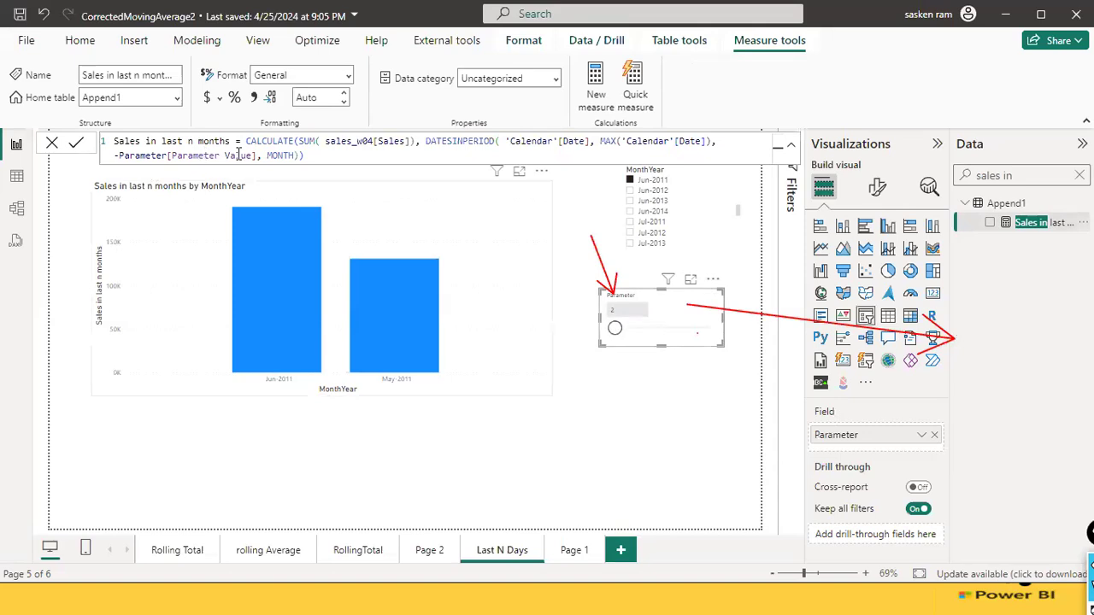
Step: Examine the negative Parameter Value and MONTH arguments in the measure, and highlight the complete formula
left_click_drag(254, 159, 173, 158)
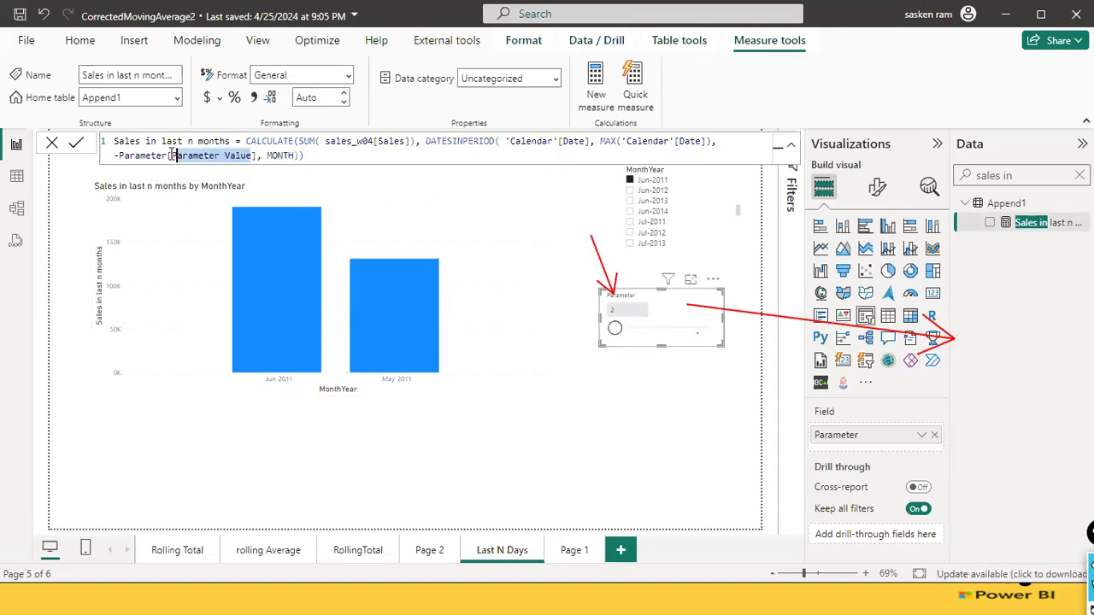
double_click(143, 157)
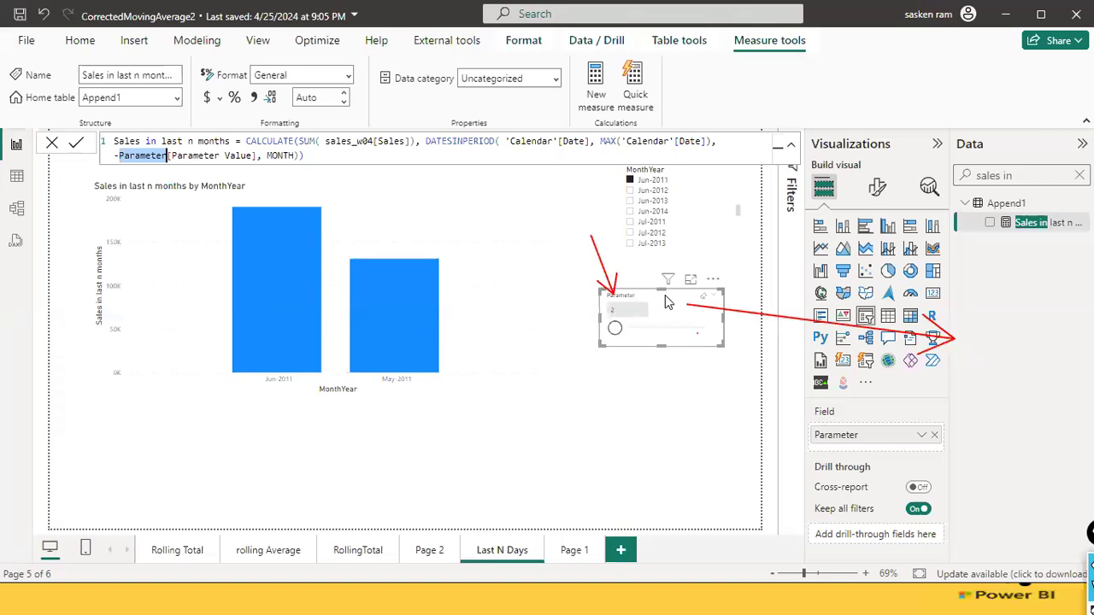
left_click(193, 156)
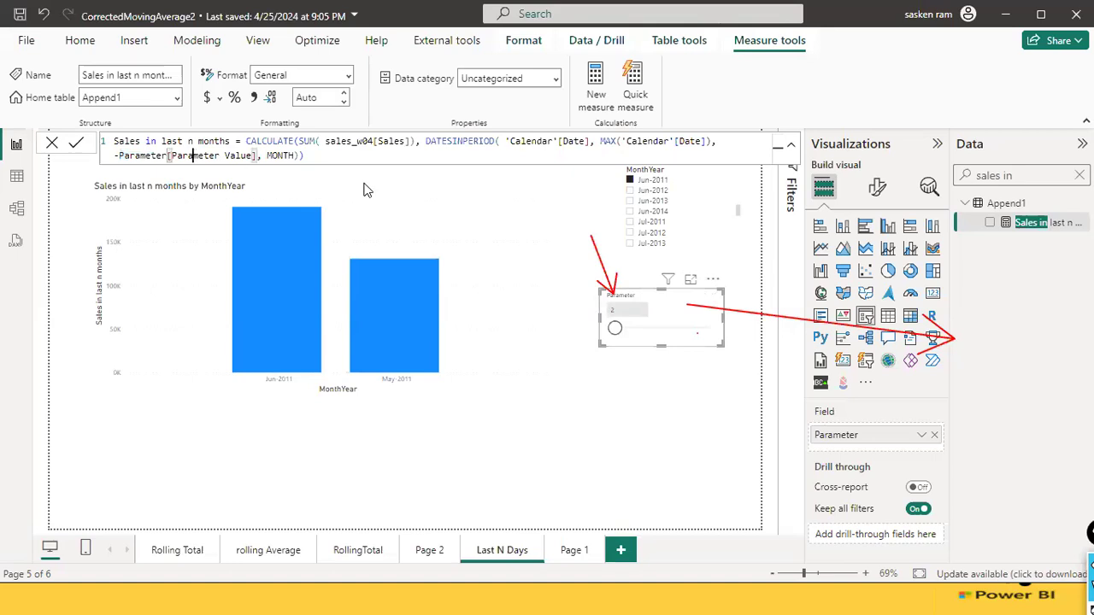
left_click(257, 155)
key("shift+End")
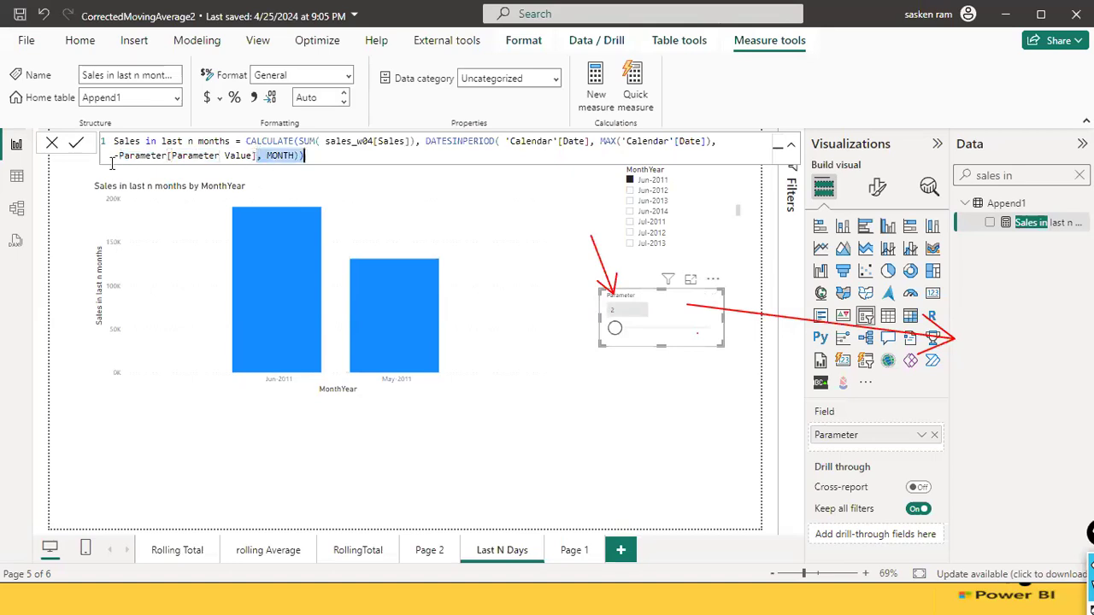
left_click(112, 156, "shift")
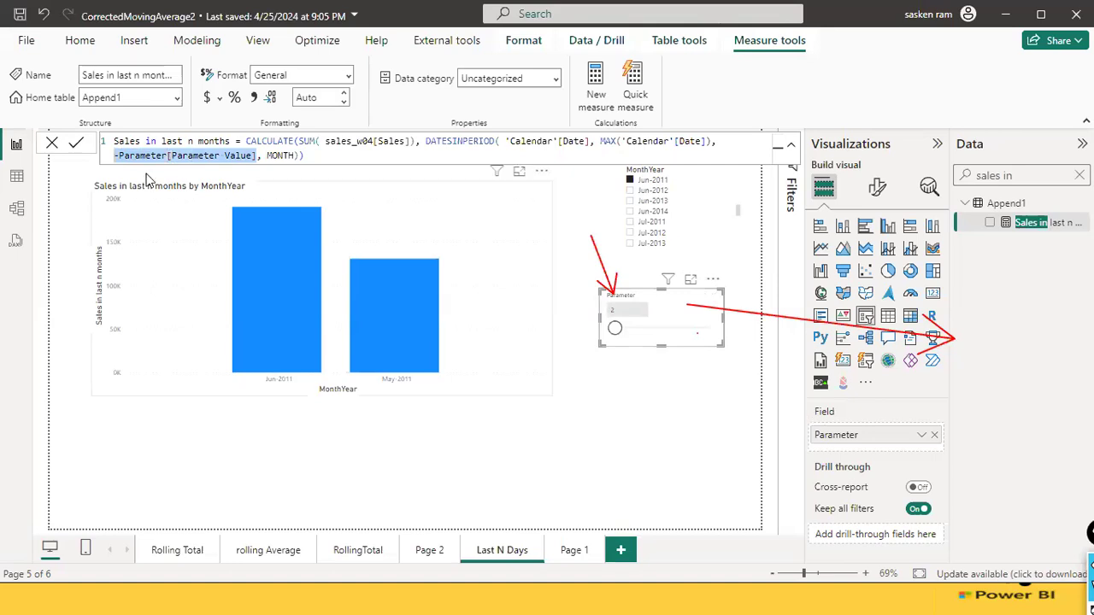
double_click(282, 156)
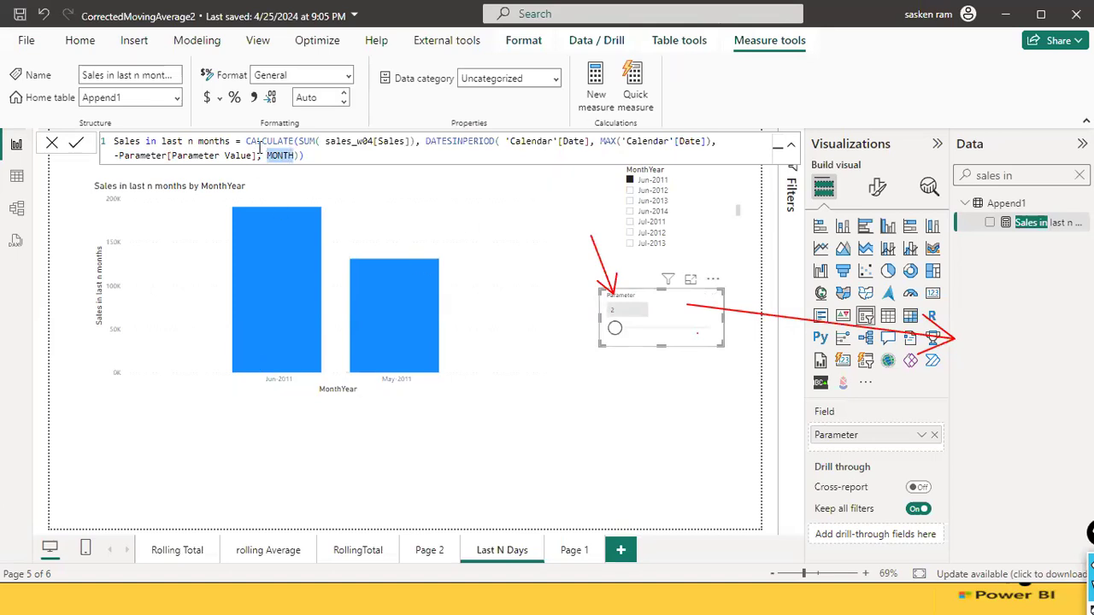
left_click(358, 150)
key("ctrl+a")
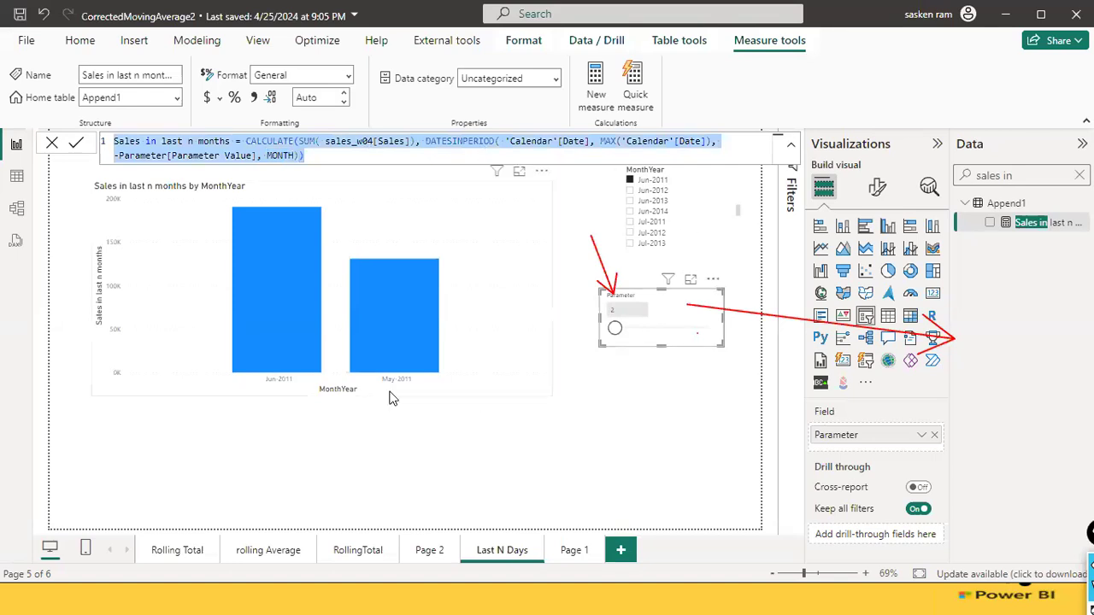
Step: Set the Parameter slicer to 4 and close the measure's formula without changing it
left_click(630, 331)
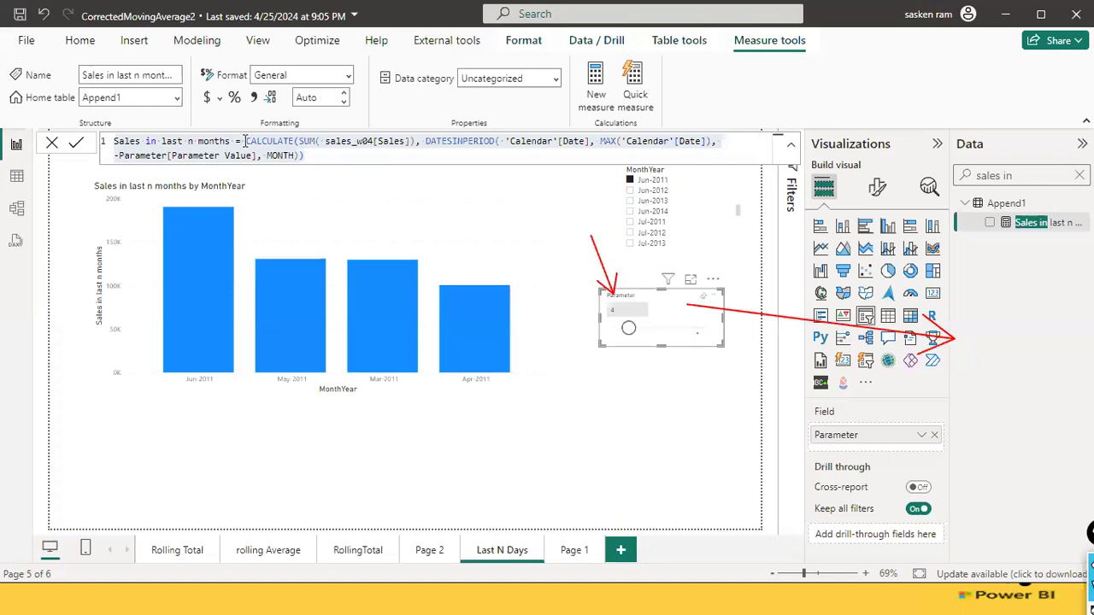
left_click(53, 145)
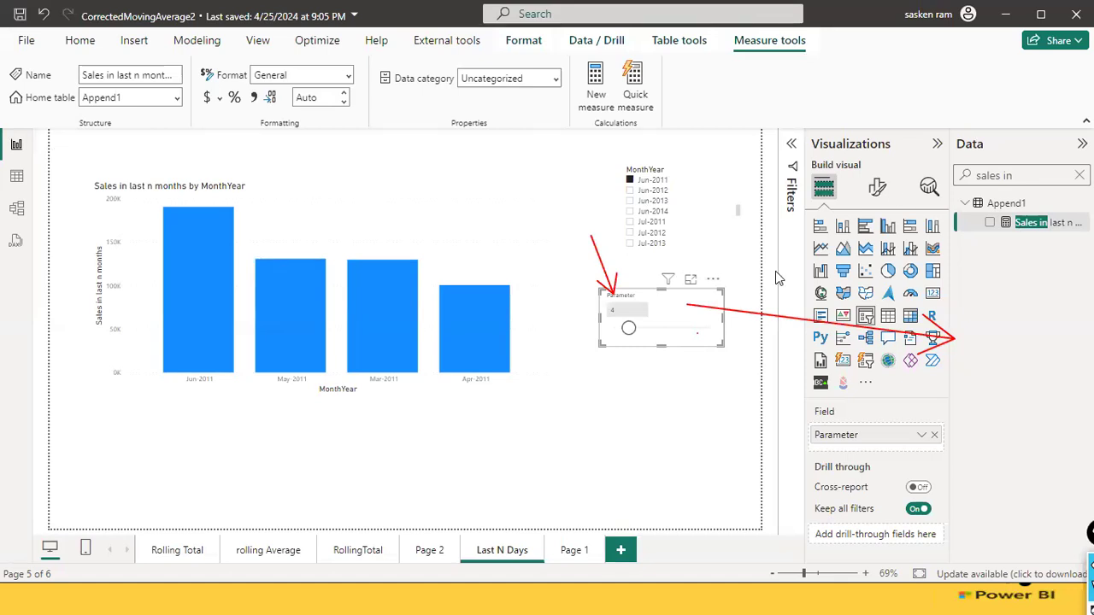
Step: Clear Jun-2011 in the MonthYear slicer, and select Jun-2013 as the month for the sales chart
left_click(710, 187)
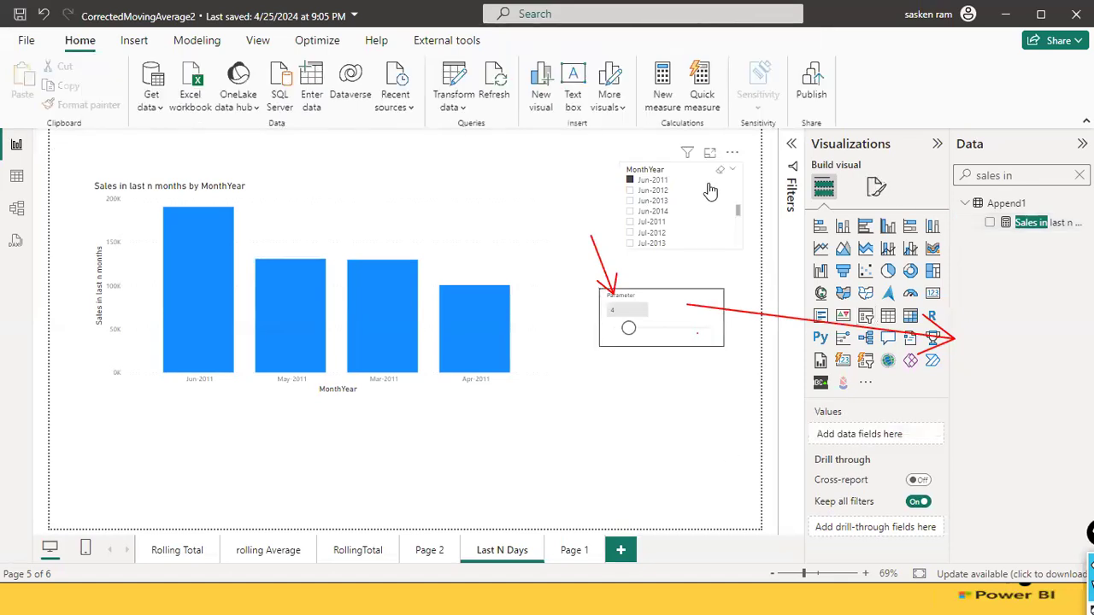
left_click(710, 189)
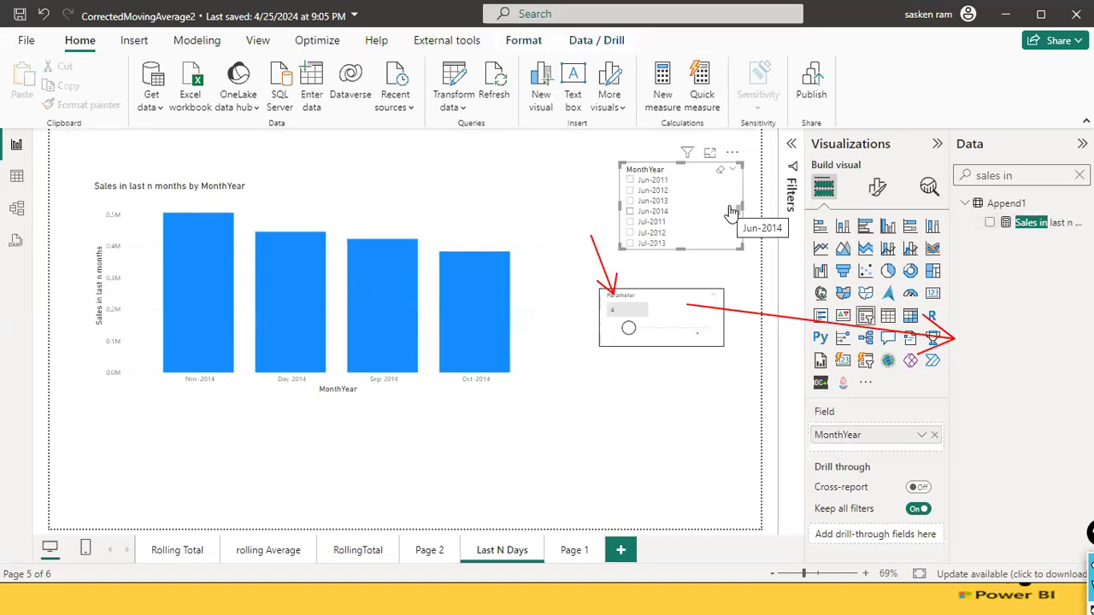
left_click(703, 316)
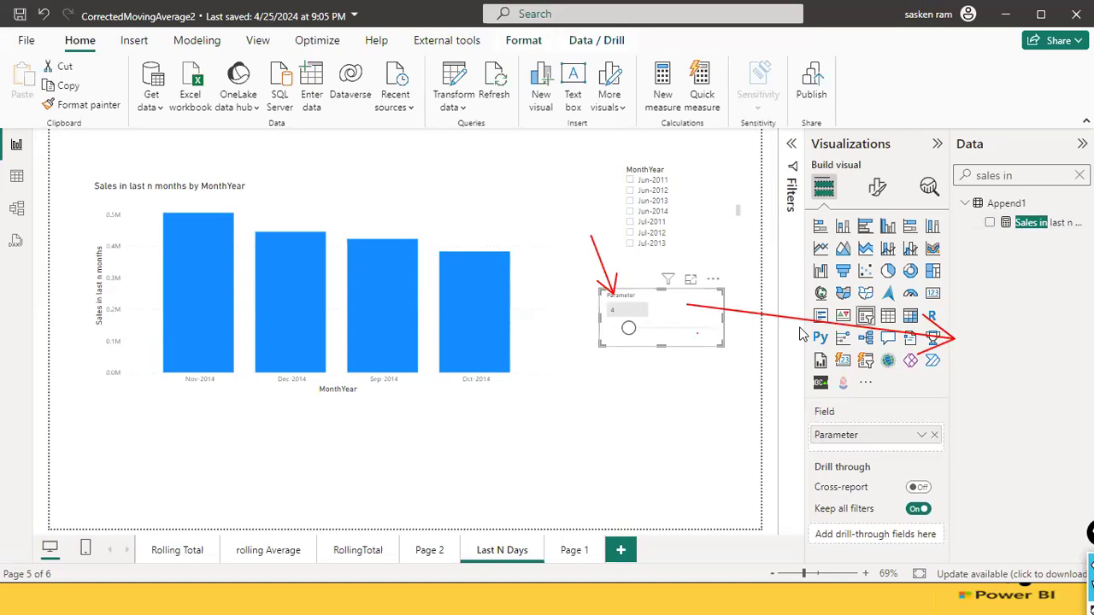
left_click(273, 196)
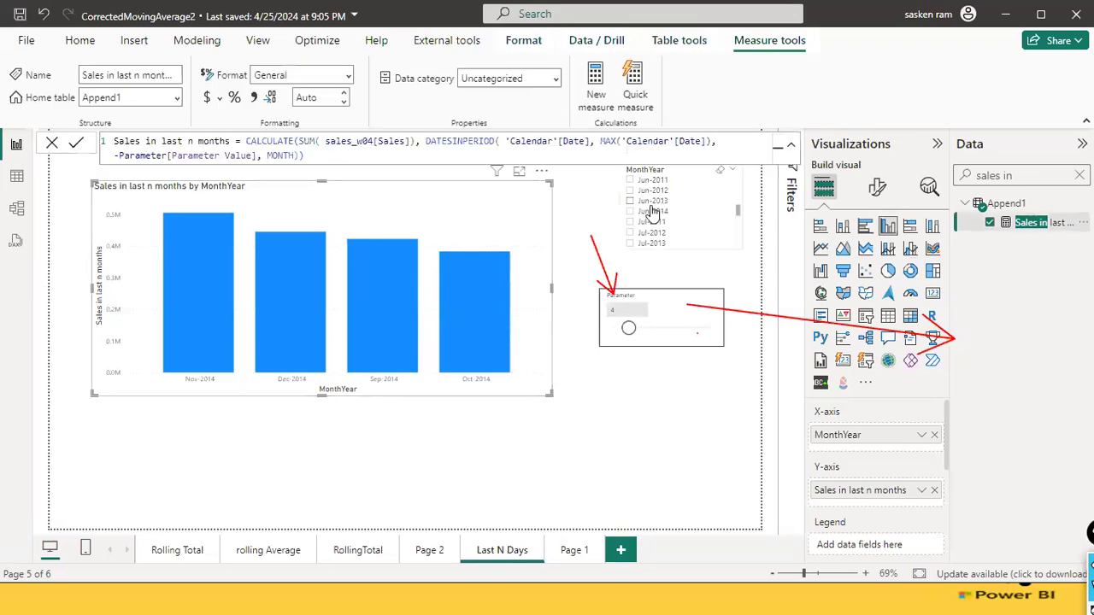
left_click(631, 202)
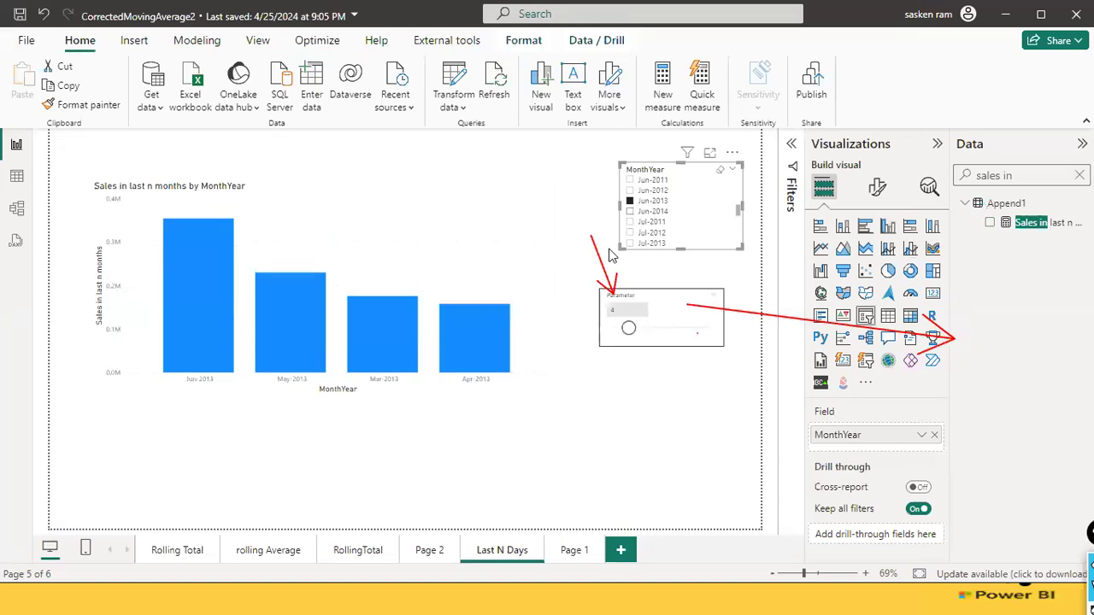
Step: Test the last-n-months sales chart with the Parameter slicer set to 2 and to 14
left_click_drag(632, 330, 598, 379)
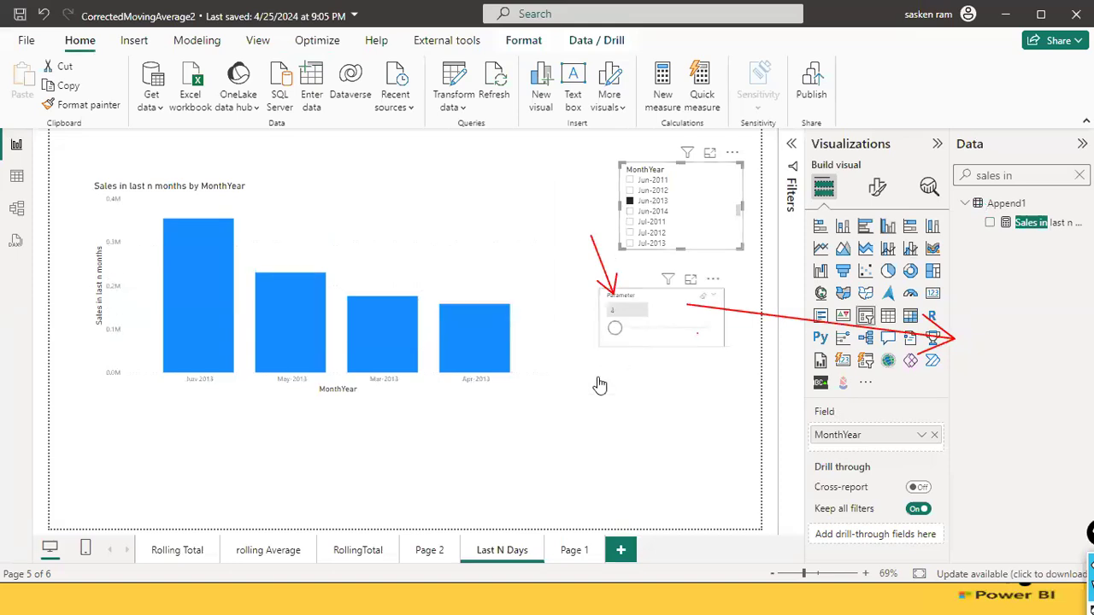
left_click(618, 308)
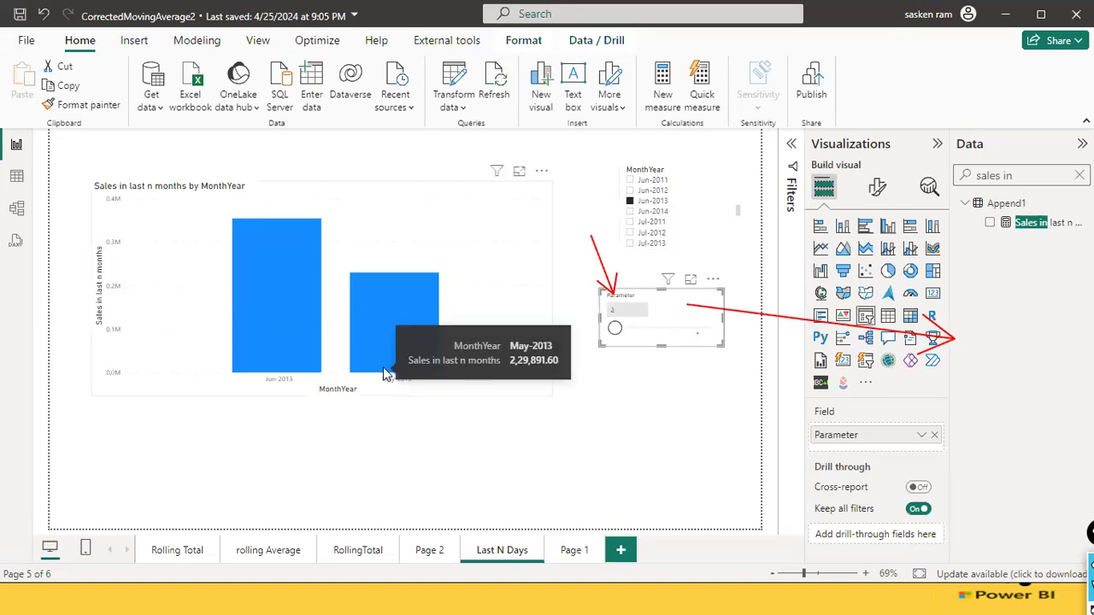
mouse_move(694, 324)
left_mouse_down()
mouse_move(721, 325)
mouse_move(696, 330)
left_mouse_up()
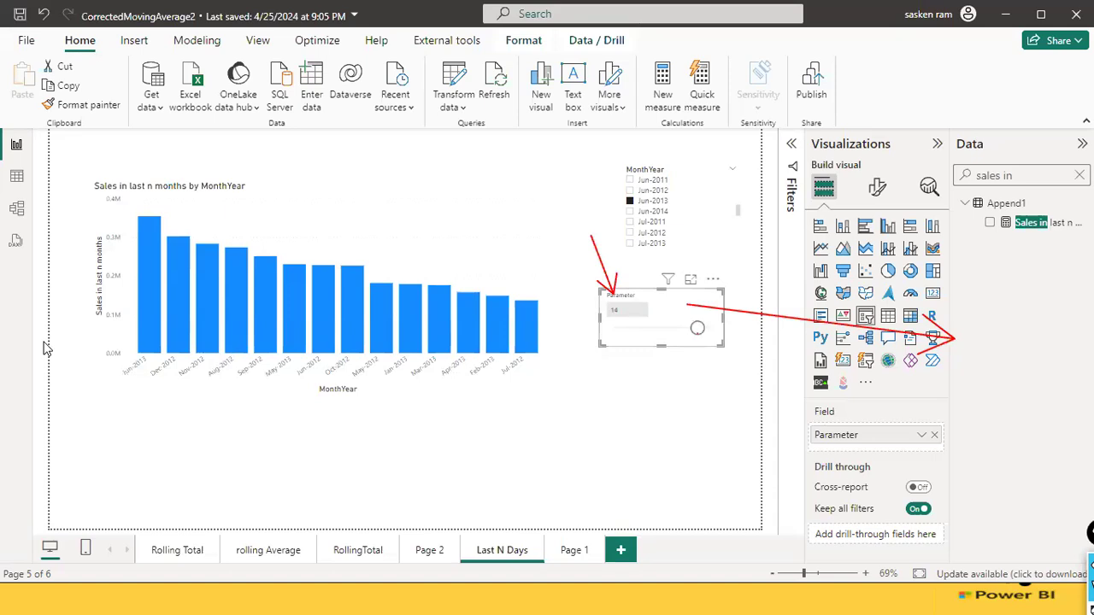
Step: Clear the Parameter slicer's selection, set it to 4 and deselect the slicer
left_click_drag(697, 329, 683, 330)
left_click(701, 303)
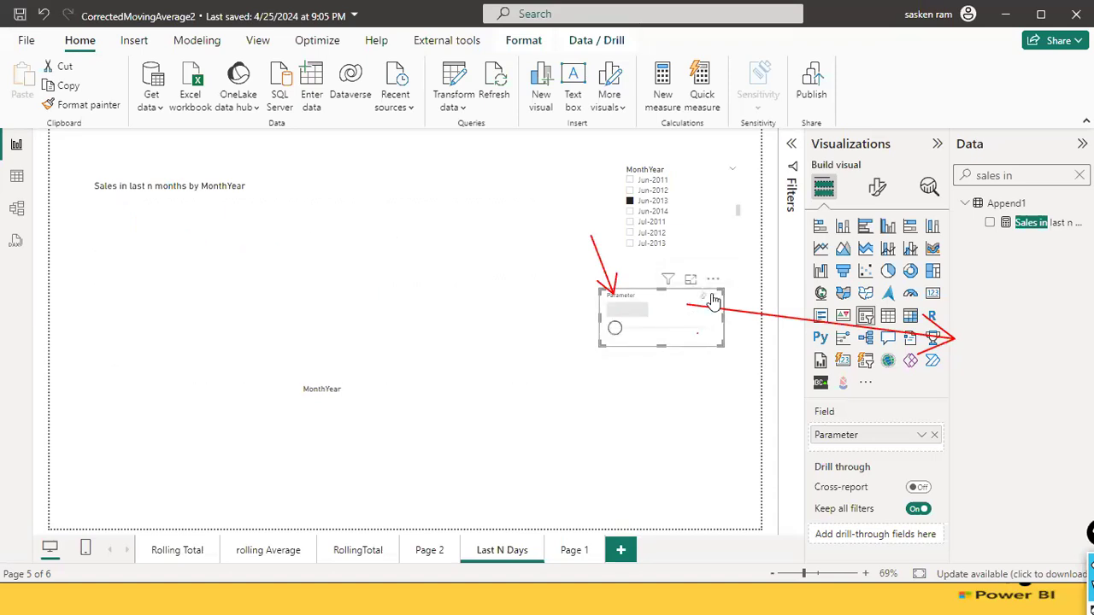
left_click_drag(619, 333, 632, 333)
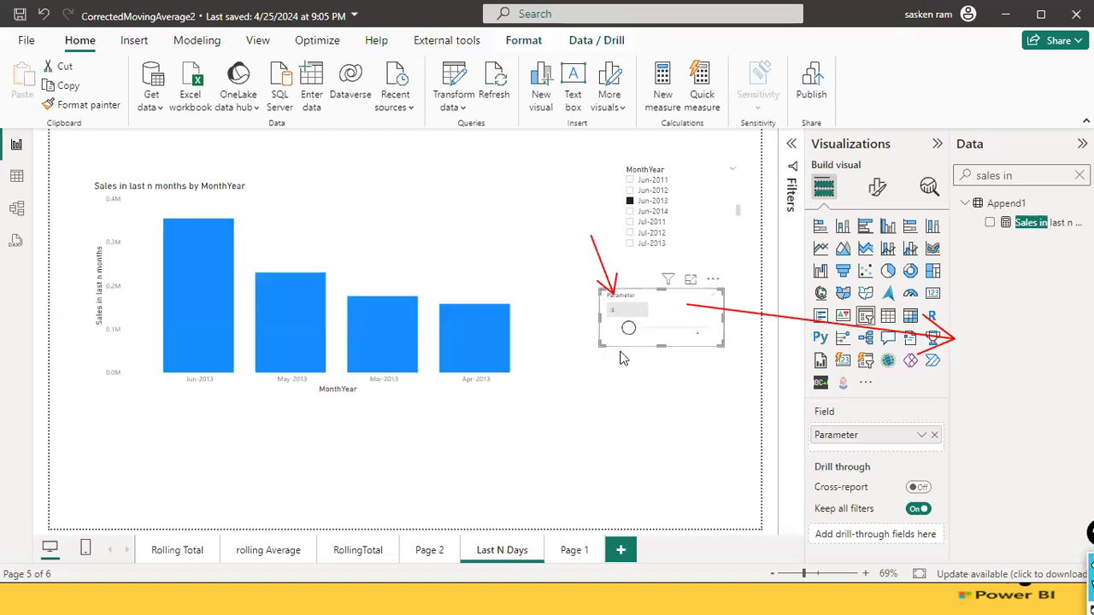
left_click(586, 369)
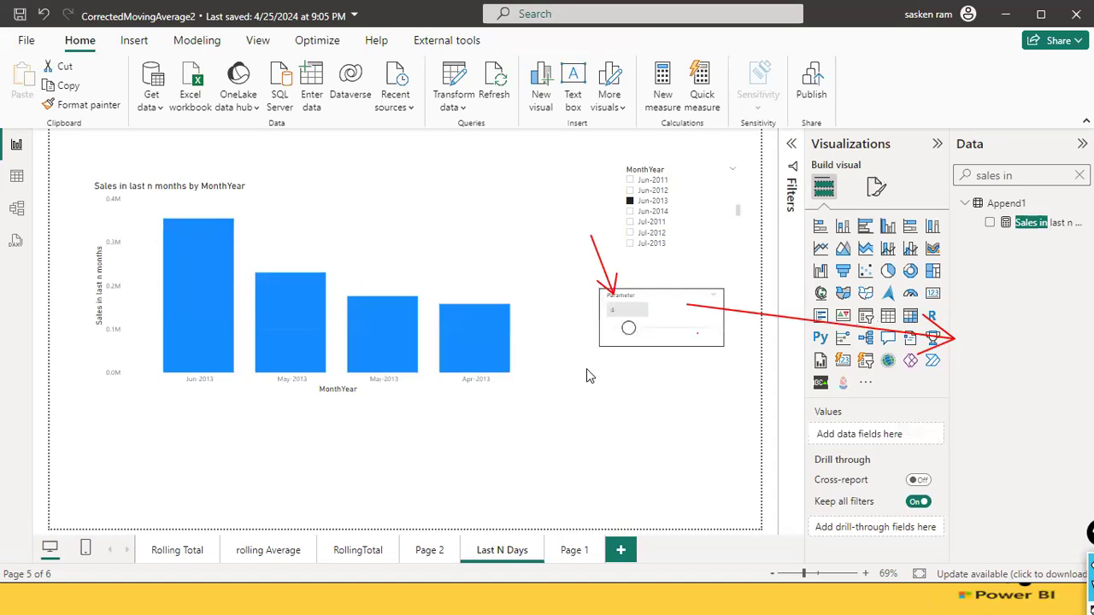